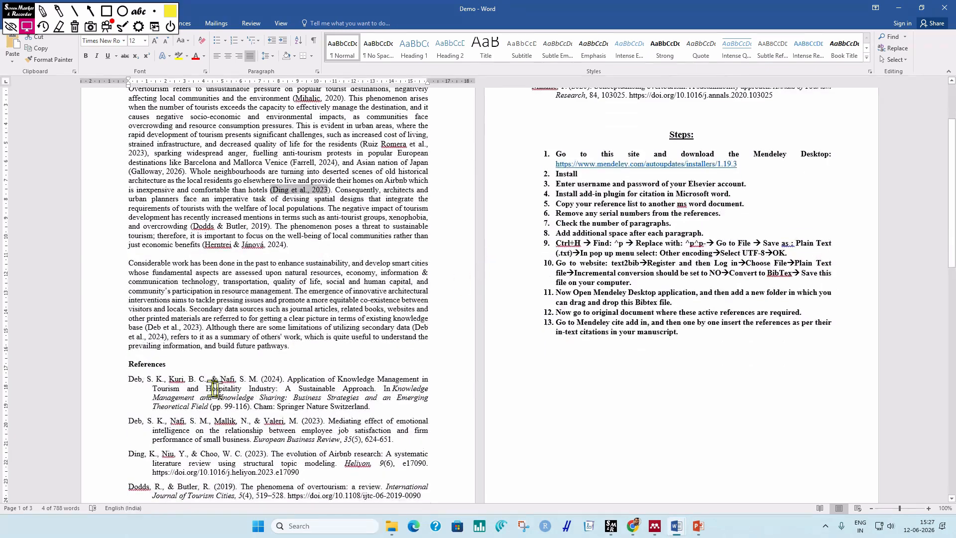
Move up from the four references to step 1 and highlight the Mendeley Desktop download link.
{"action": "left_click", "coordinate": [128, 284]}
{"action": "left_click_drag", "start_coordinate": [130, 291], "coordinate": [523, 368]}
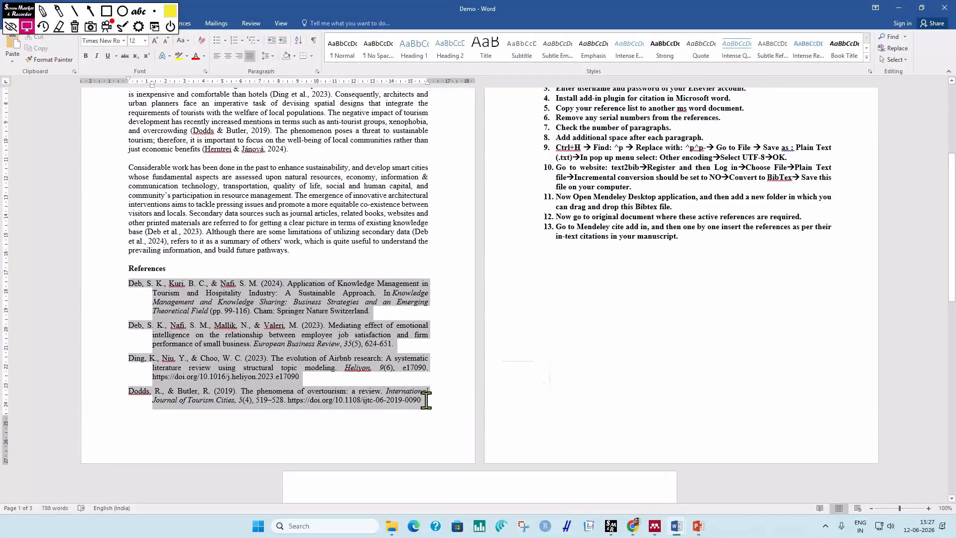
{"action": "left_click", "coordinate": [354, 263]}
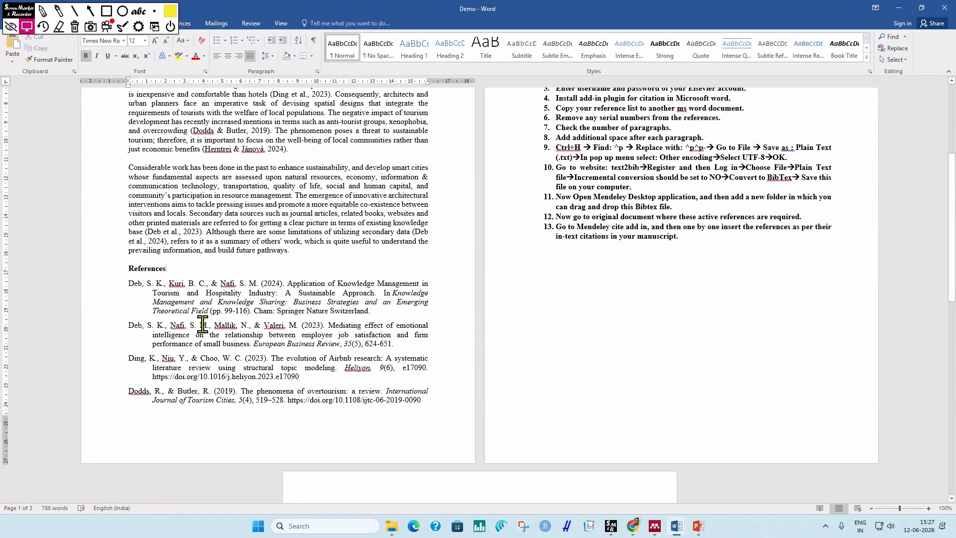
{"action": "left_click", "coordinate": [240, 294]}
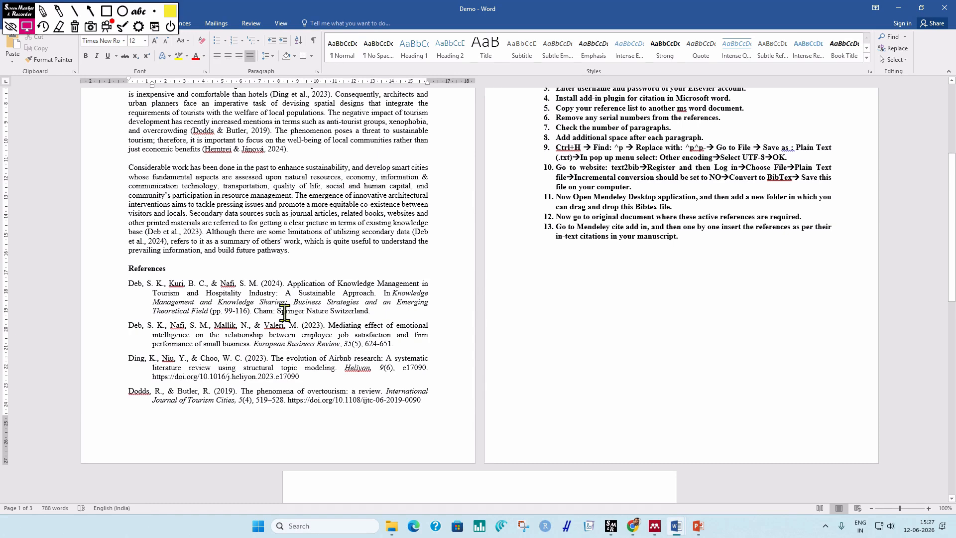
{"action": "scroll", "coordinate": [360, 330], "scroll_direction": "up", "scroll_amount": 4}
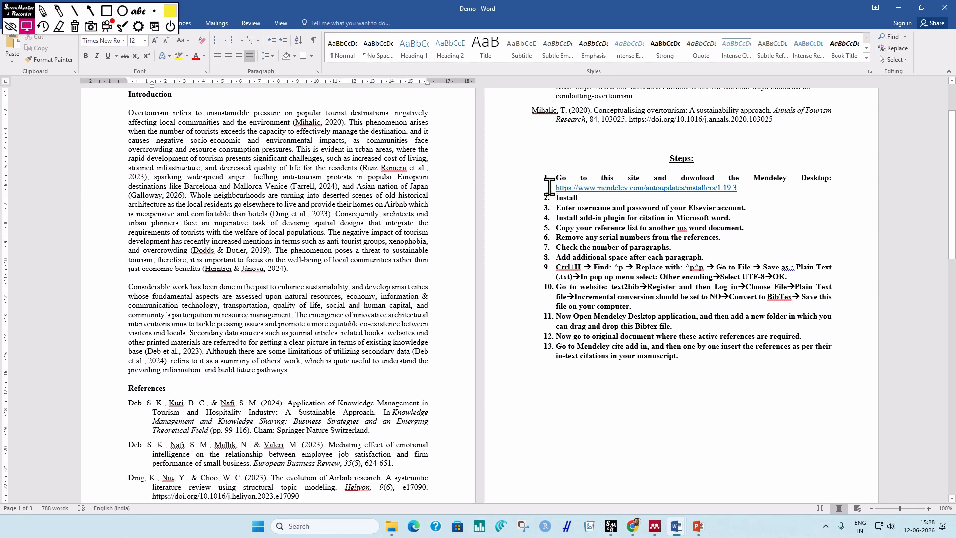
{"action": "left_click_drag", "start_coordinate": [550, 187], "coordinate": [740, 188]}
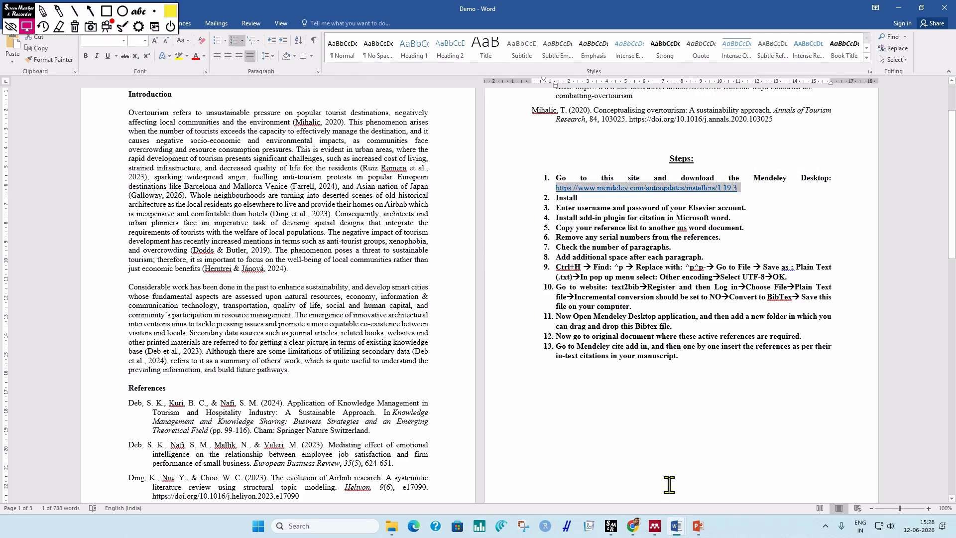
Show the Mendeley installers page in Chrome and highlight the 'Mendeley Desktop 1.19.3 for Windows' link.
{"action": "left_click", "coordinate": [634, 528]}
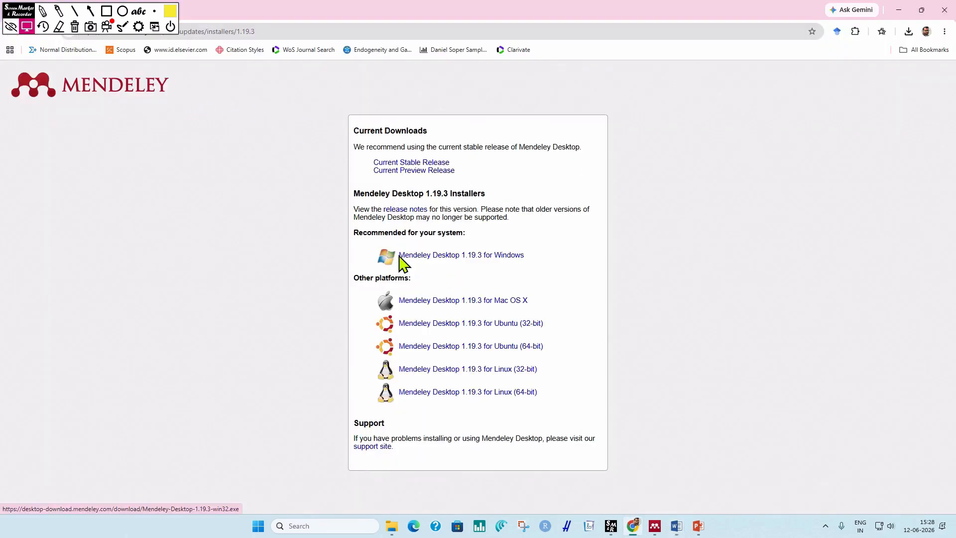
{"action": "left_click_drag", "start_coordinate": [395, 263], "coordinate": [525, 260]}
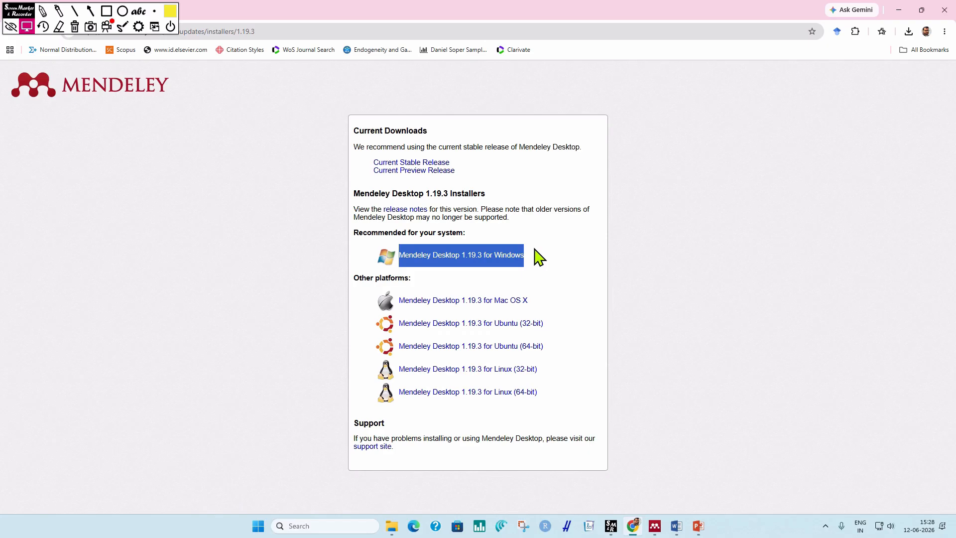
Copy the References entries from the Demo manuscript, then switch to the Demo References document.
{"action": "mouse_move", "coordinate": [674, 526]}
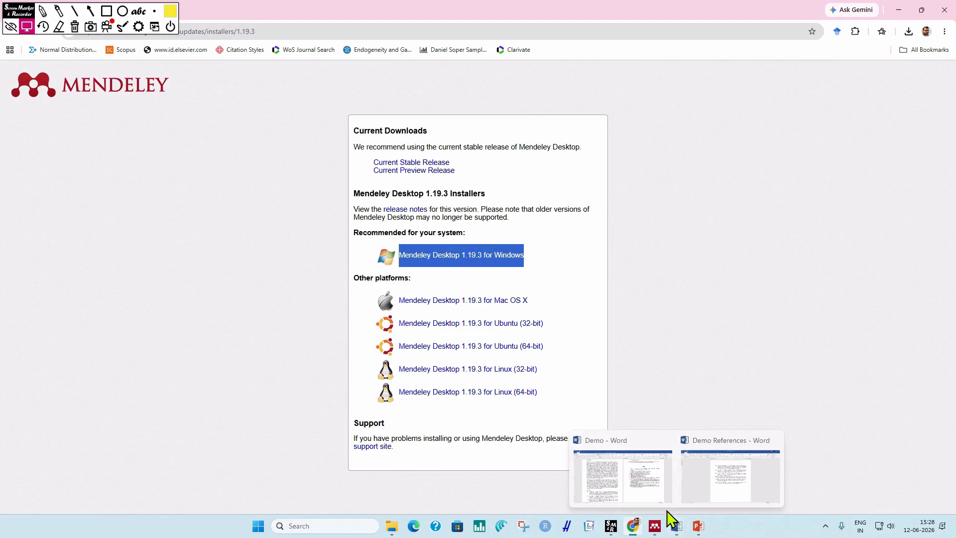
{"action": "left_click", "coordinate": [652, 493]}
{"action": "scroll", "coordinate": [598, 209], "scroll_direction": "up", "scroll_amount": 3}
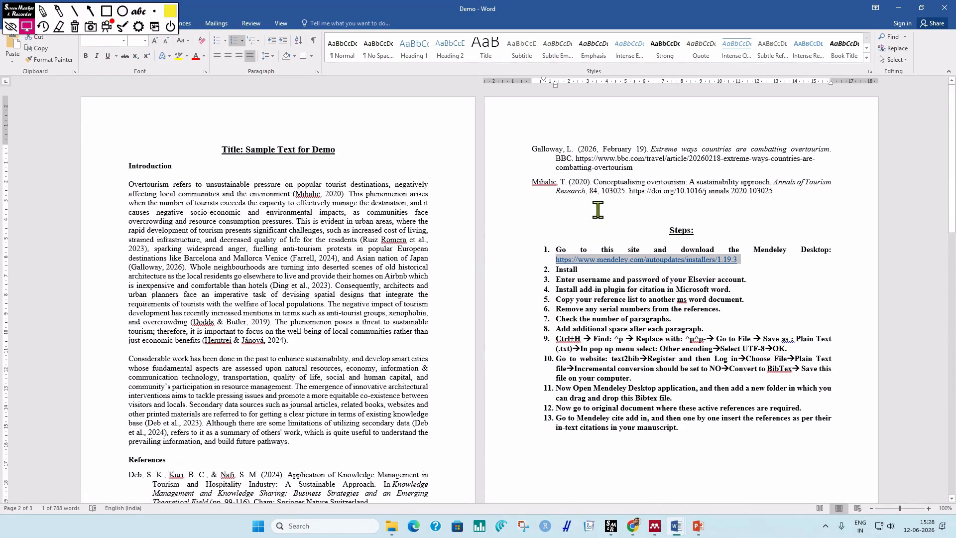
{"action": "left_click_drag", "start_coordinate": [784, 194], "coordinate": [124, 291]}
{"action": "right_click", "coordinate": [164, 298]}
{"action": "left_click", "coordinate": [207, 324]}
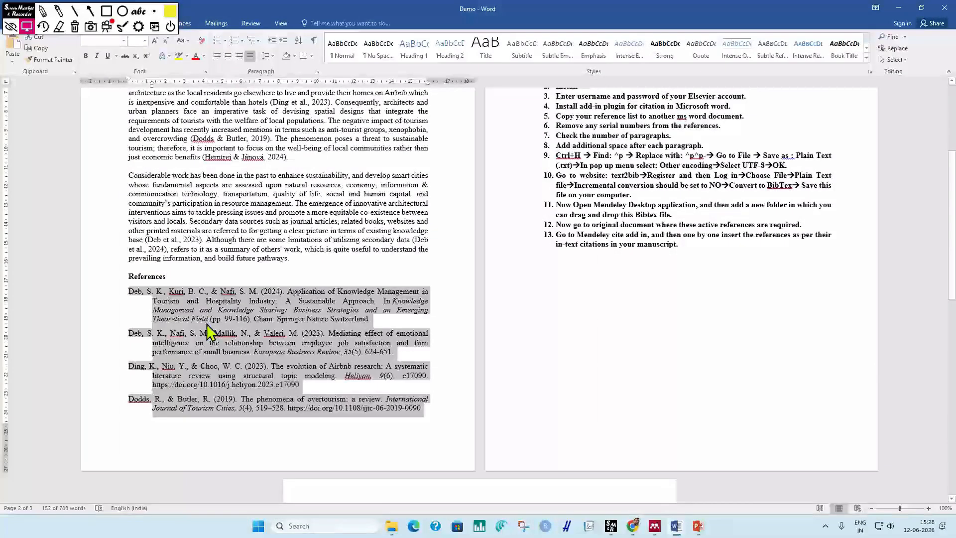
{"action": "mouse_move", "coordinate": [677, 524]}
{"action": "left_click", "coordinate": [702, 479]}
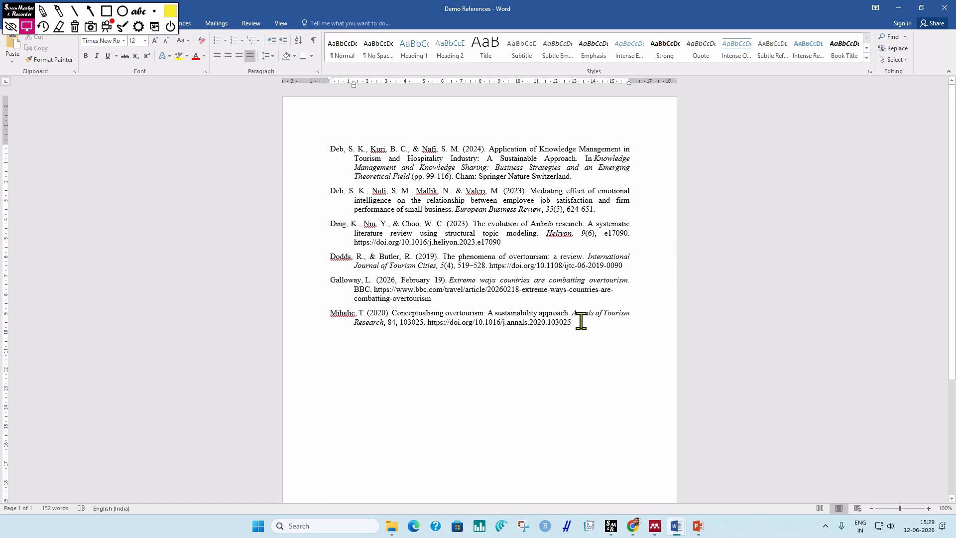
Select all six references, turn on Show/Hide ¶, and open Find and Replace with Ctrl+H.
{"action": "left_click_drag", "start_coordinate": [578, 321], "coordinate": [313, 133]}
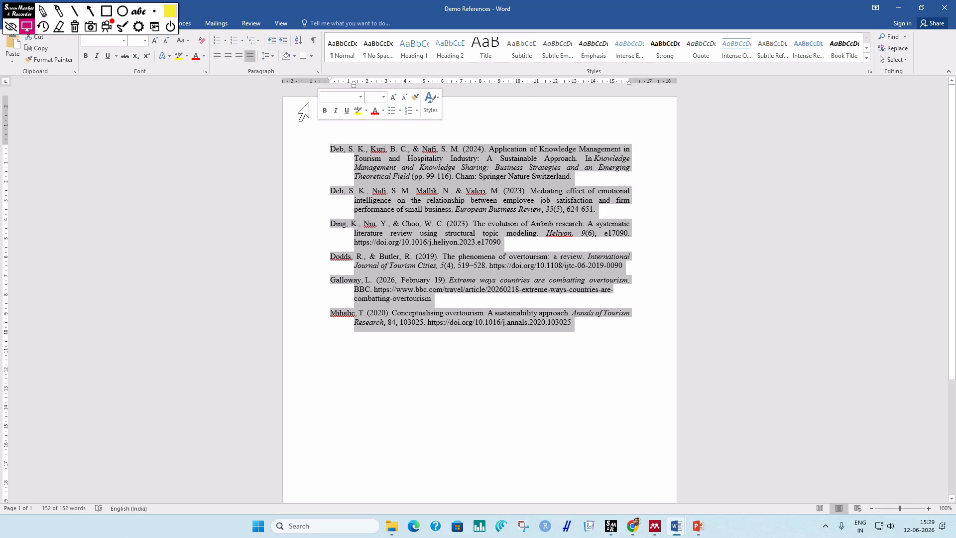
{"action": "left_click", "coordinate": [313, 40]}
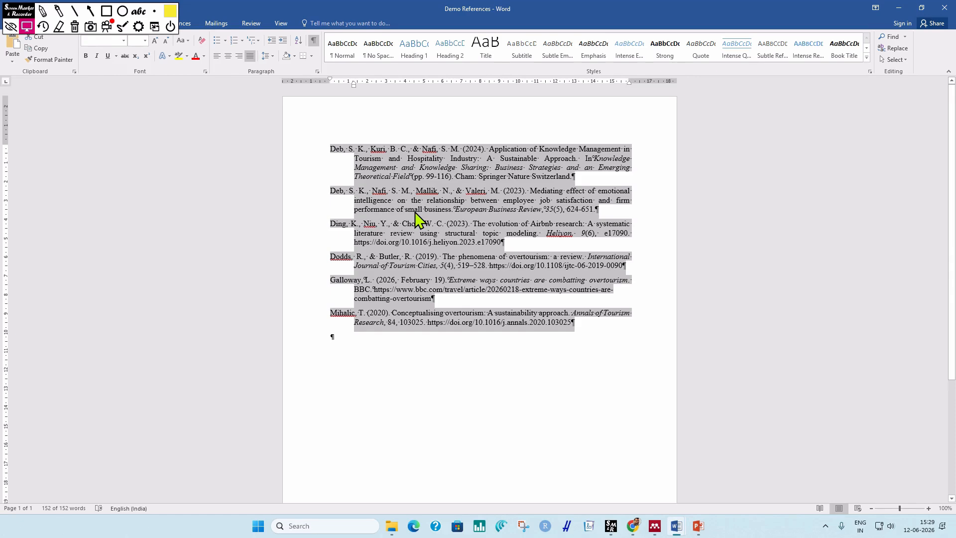
{"action": "key", "text": "ctrl+h"}
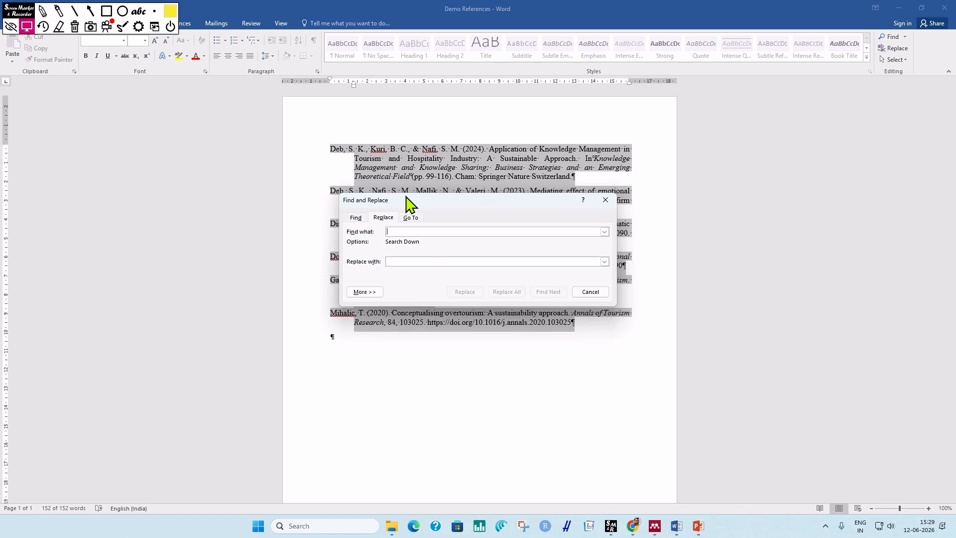
Replace every ^p with ^p^p across the whole document, giving 7 replacements.
{"action": "type", "text": "^p^p"}
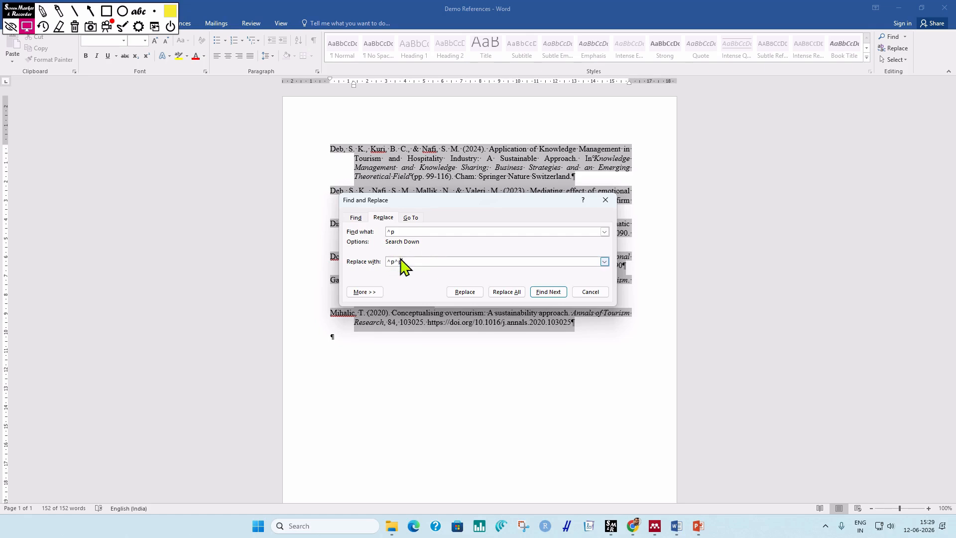
{"action": "left_click_drag", "start_coordinate": [404, 262], "coordinate": [381, 260]}
{"action": "left_click_drag", "start_coordinate": [425, 232], "coordinate": [388, 230]}
{"action": "left_click", "coordinate": [412, 261]}
{"action": "left_click", "coordinate": [513, 293]}
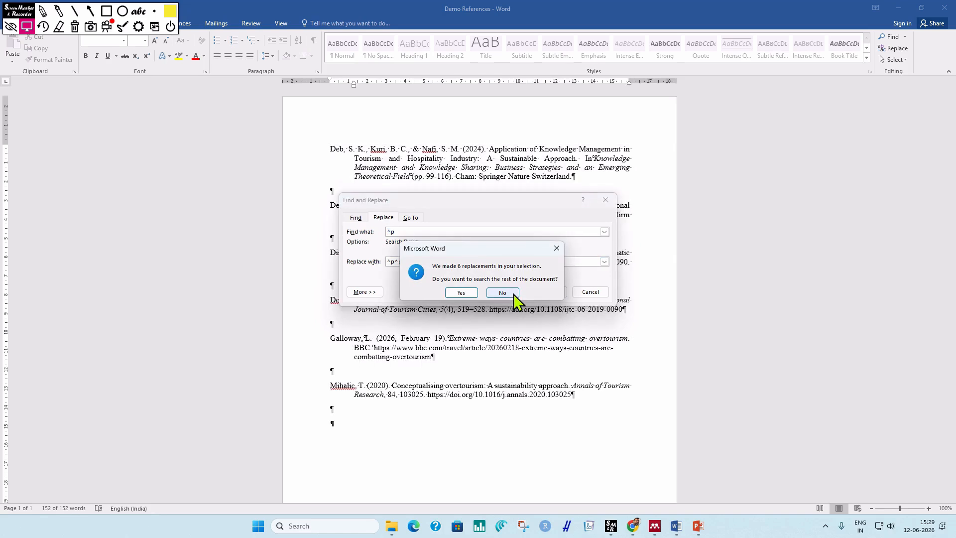
{"action": "left_click", "coordinate": [461, 293]}
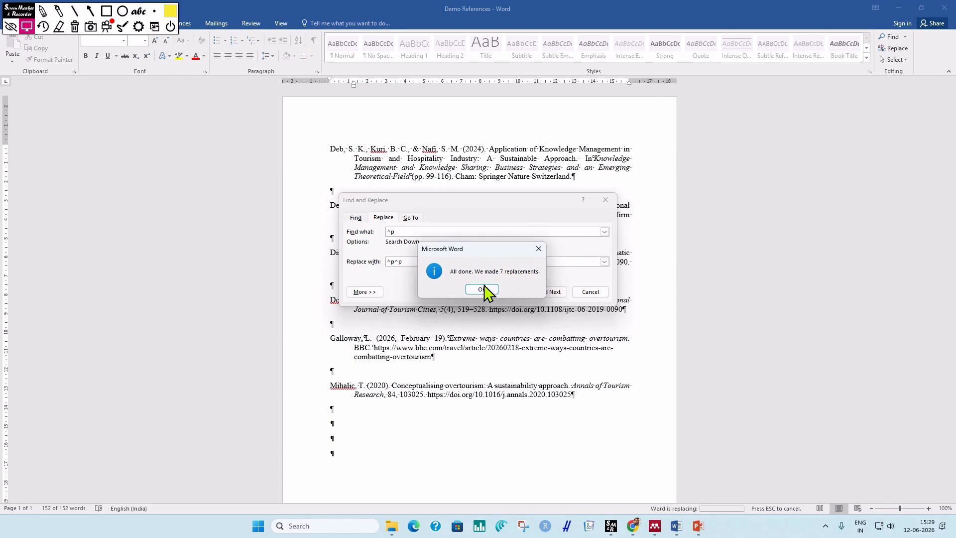
{"action": "left_click", "coordinate": [482, 290]}
{"action": "left_click", "coordinate": [605, 200]}
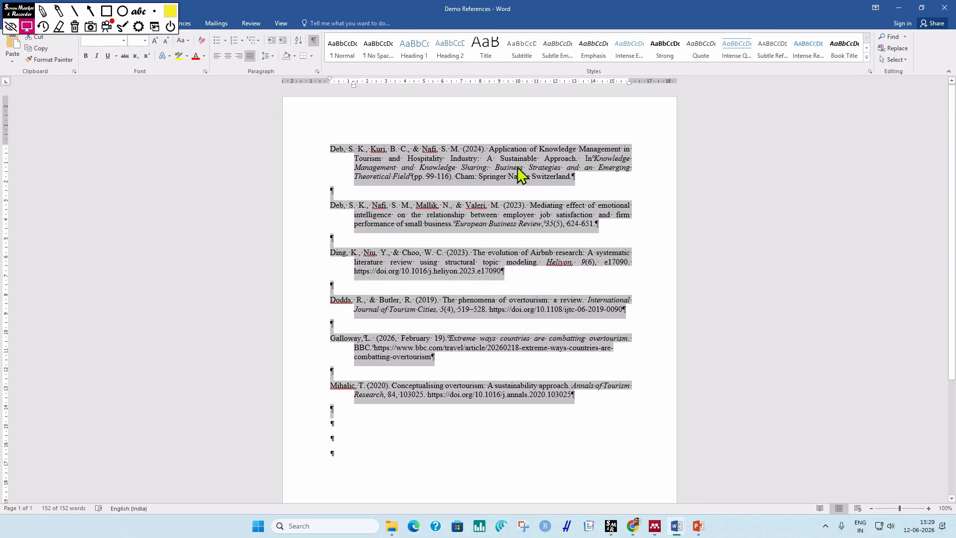
{"action": "left_click", "coordinate": [468, 430]}
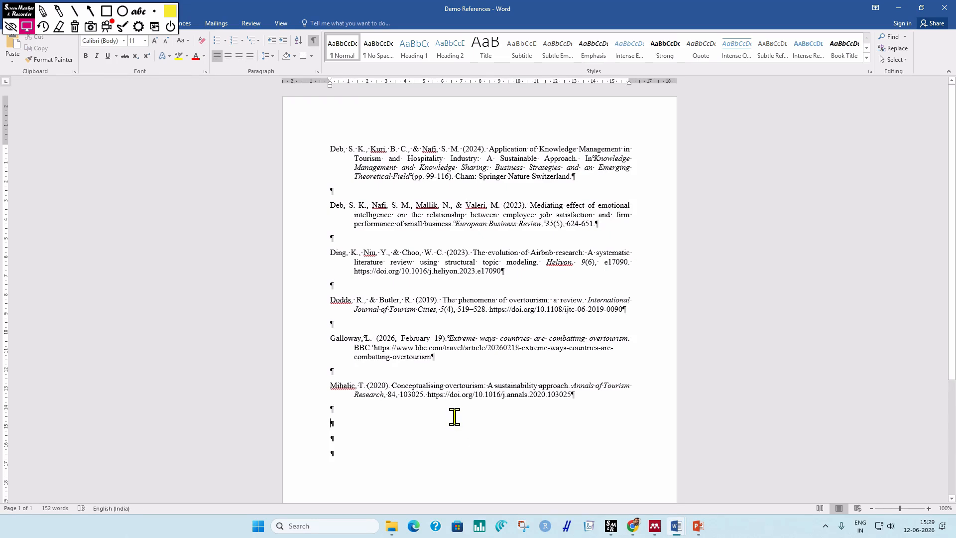
Export Demo References with the file type changed to Plain Text, bringing up Save As.
{"action": "left_click", "coordinate": [61, 8]}
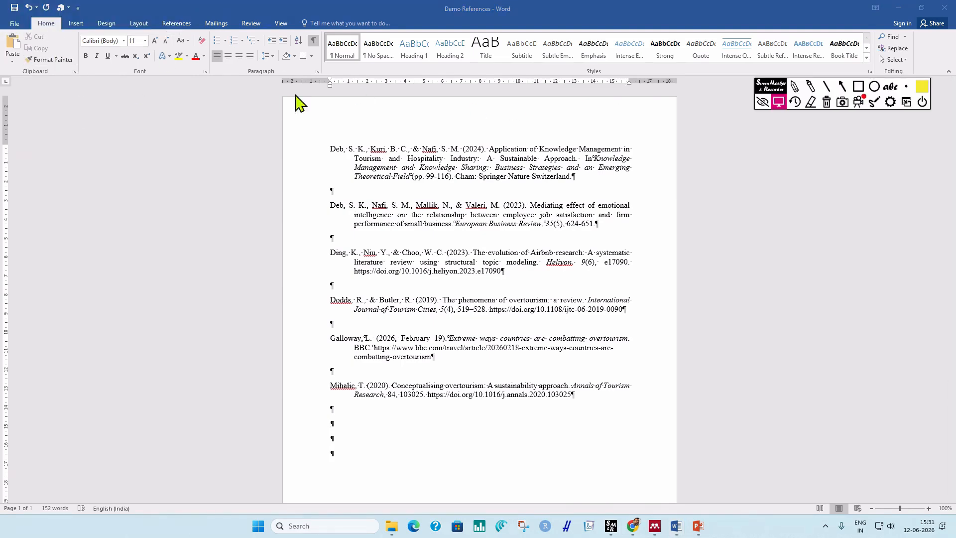
{"action": "left_click", "coordinate": [14, 24]}
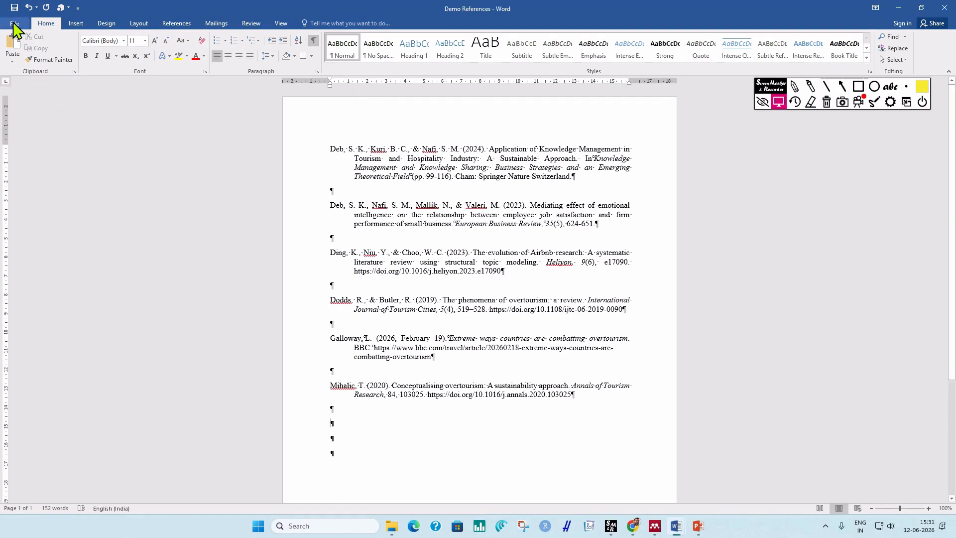
{"action": "left_click", "coordinate": [14, 23]}
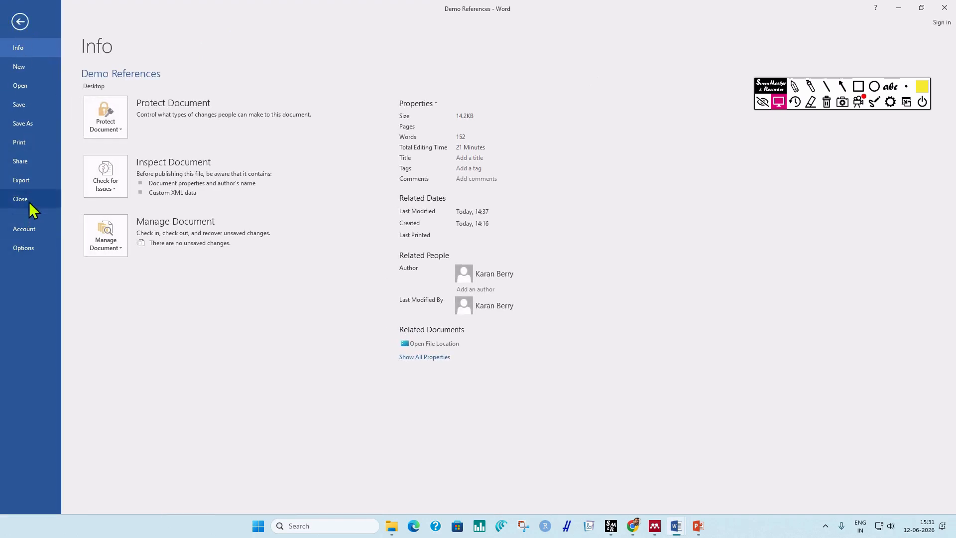
{"action": "left_click", "coordinate": [22, 180]}
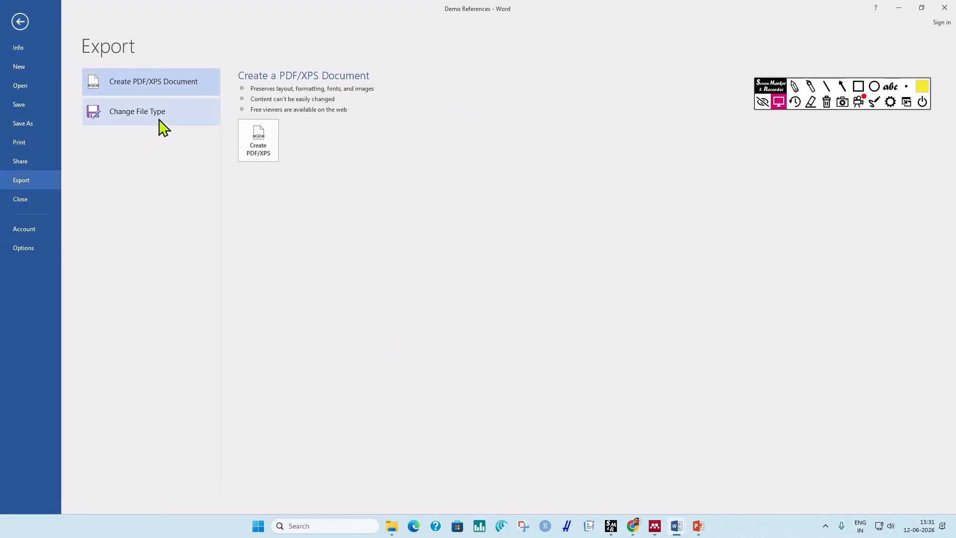
{"action": "left_click", "coordinate": [163, 129]}
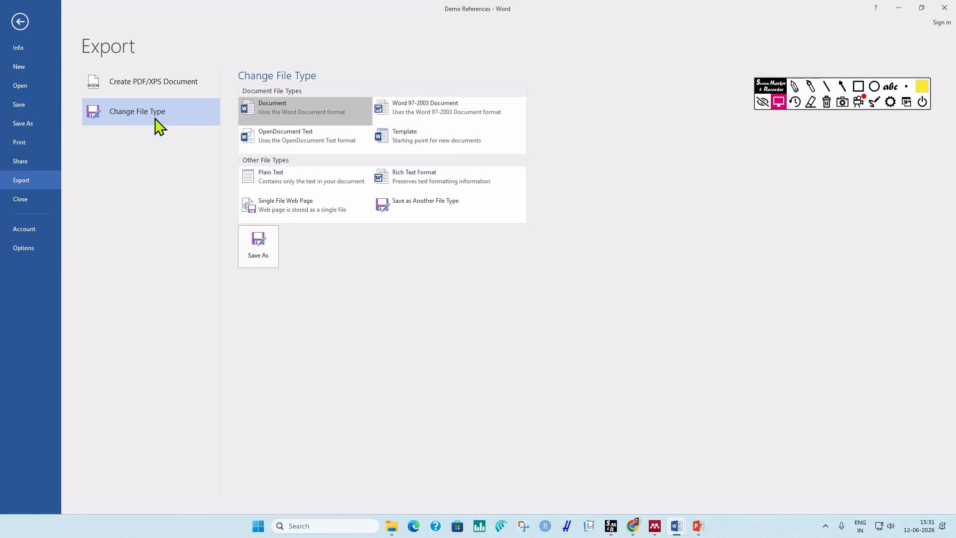
{"action": "left_click", "coordinate": [296, 175]}
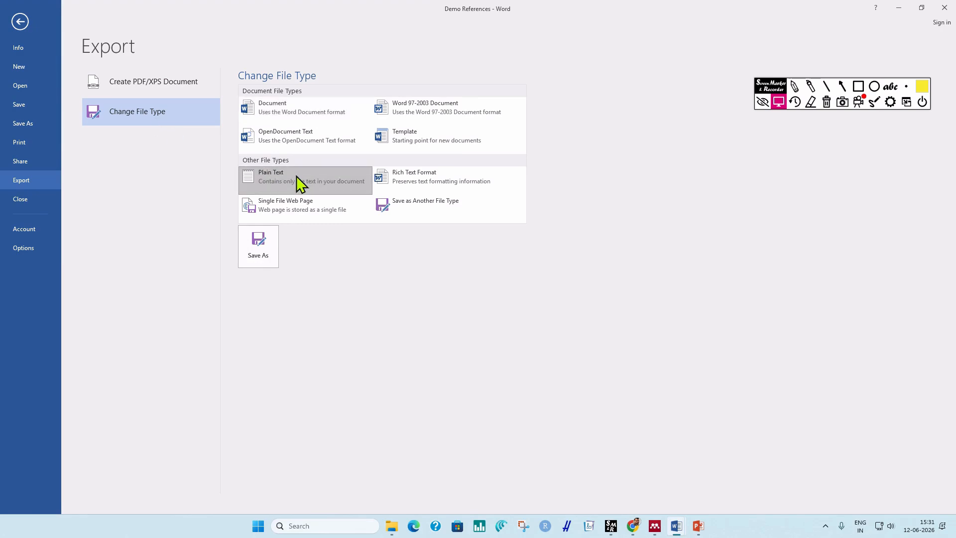
{"action": "left_click", "coordinate": [259, 249]}
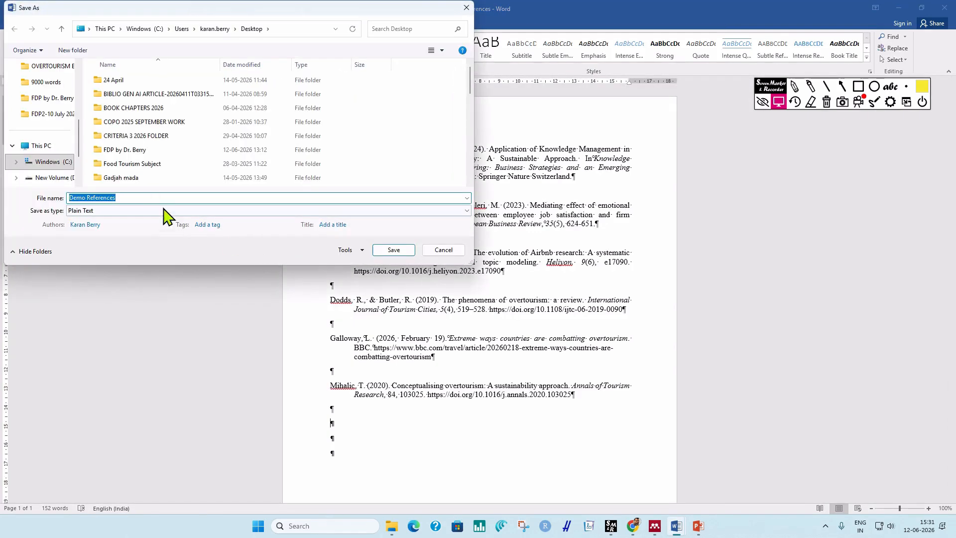
Save Demo References as Plain Text in Downloads with Unicode (UTF-8) encoding.
{"action": "scroll", "coordinate": [57, 99], "scroll_direction": "up", "scroll_amount": 5}
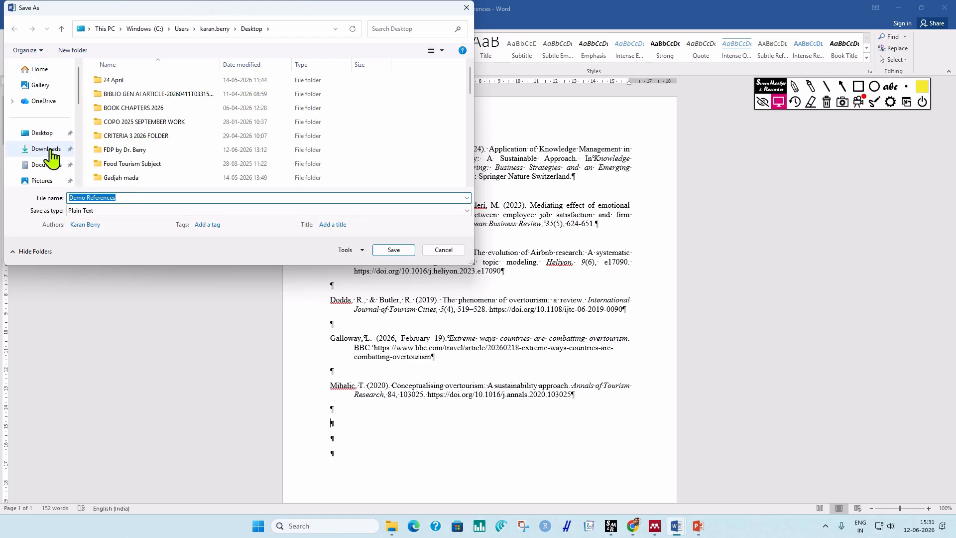
{"action": "left_click", "coordinate": [50, 149]}
{"action": "left_click", "coordinate": [391, 249]}
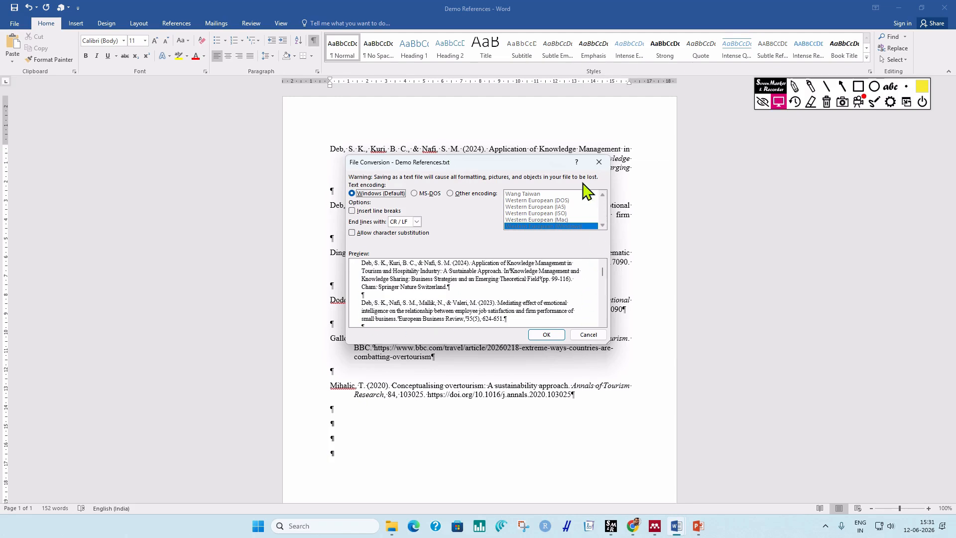
{"action": "left_click", "coordinate": [450, 194]}
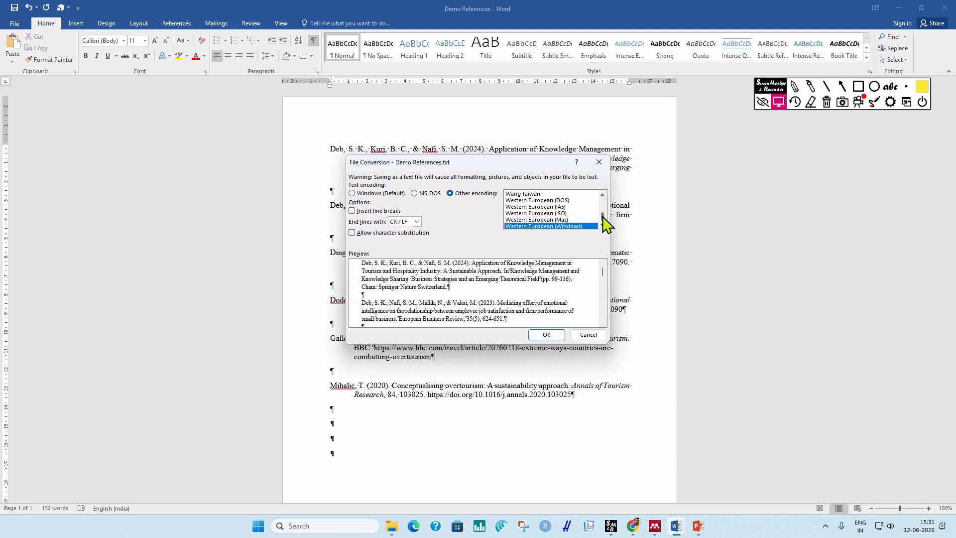
{"action": "scroll", "coordinate": [602, 214], "scroll_direction": "up", "scroll_amount": 3}
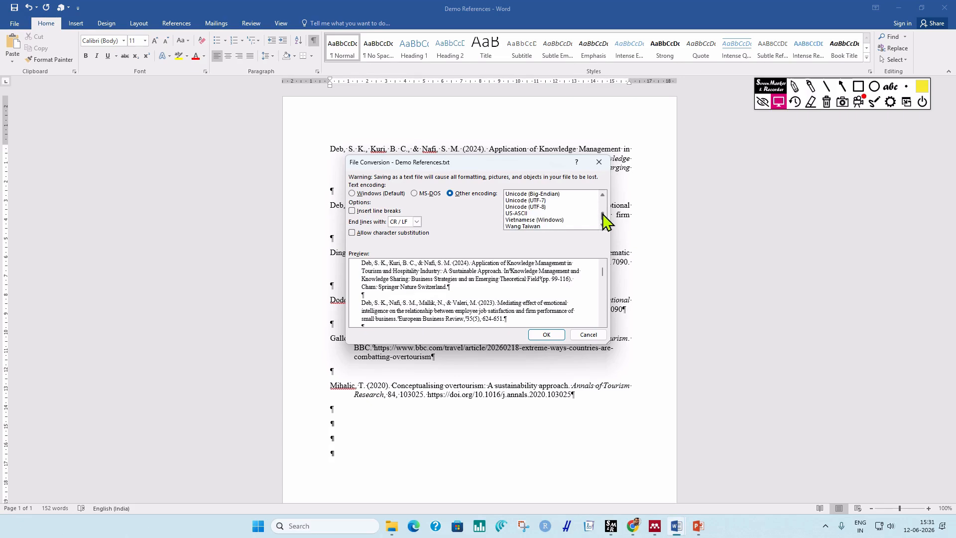
{"action": "left_click", "coordinate": [539, 207]}
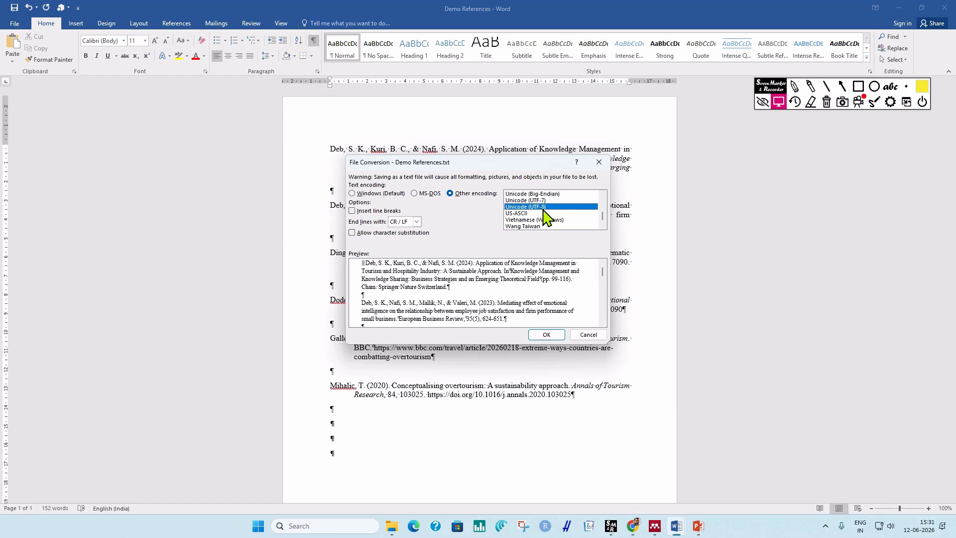
{"action": "left_click", "coordinate": [546, 333]}
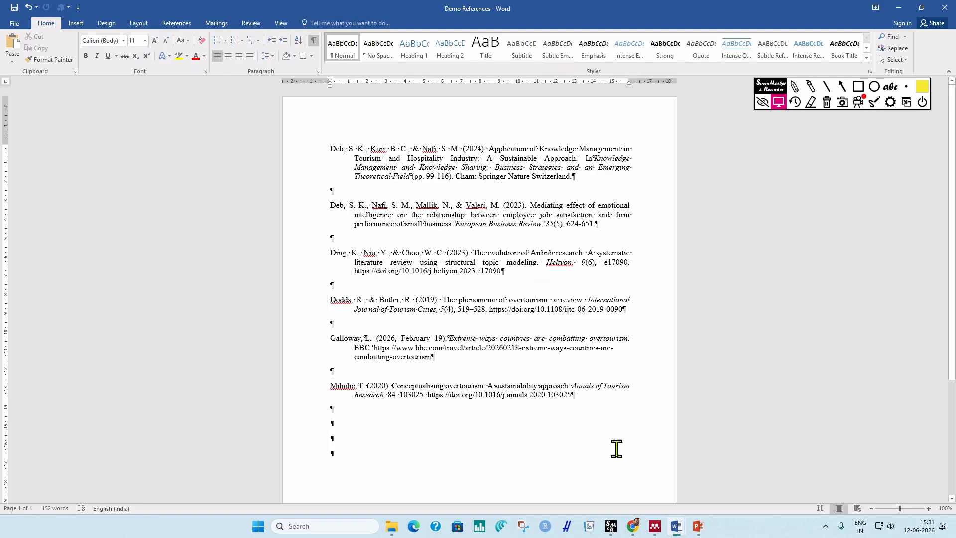
{"action": "left_click", "coordinate": [633, 526]}
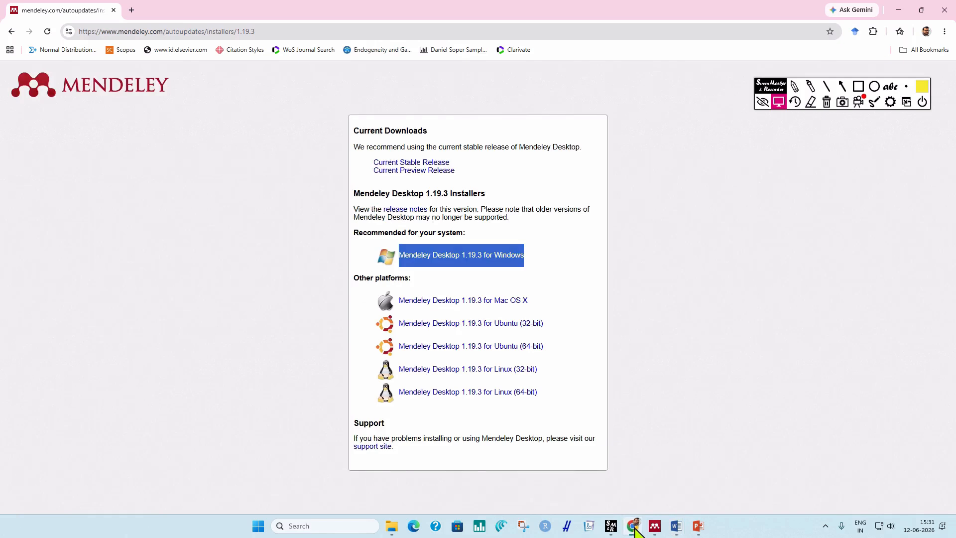
Search Google for 'text2bib' in a new Chrome tab and open the text2bib.org site.
{"action": "left_click", "coordinate": [132, 10]}
{"action": "left_click", "coordinate": [342, 203]}
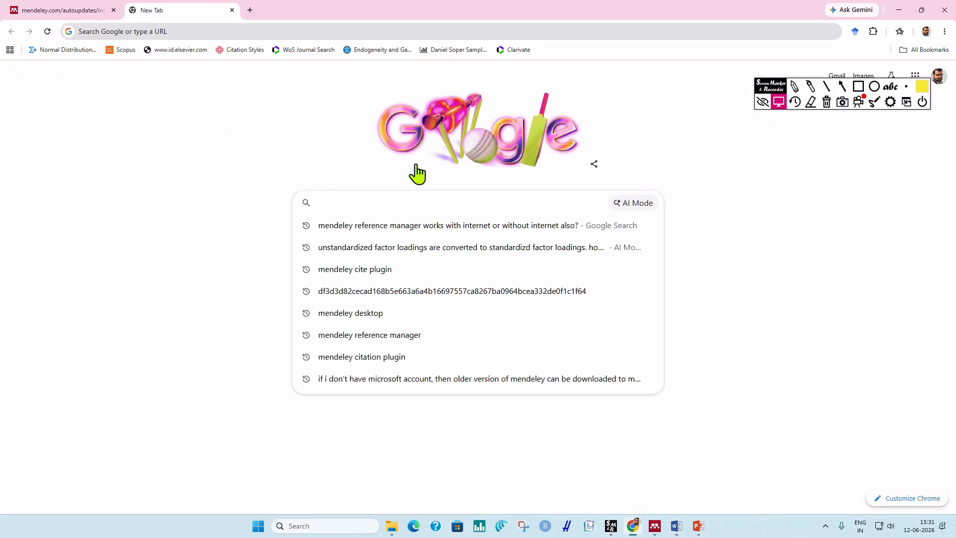
{"action": "type", "text": "text2bib"}
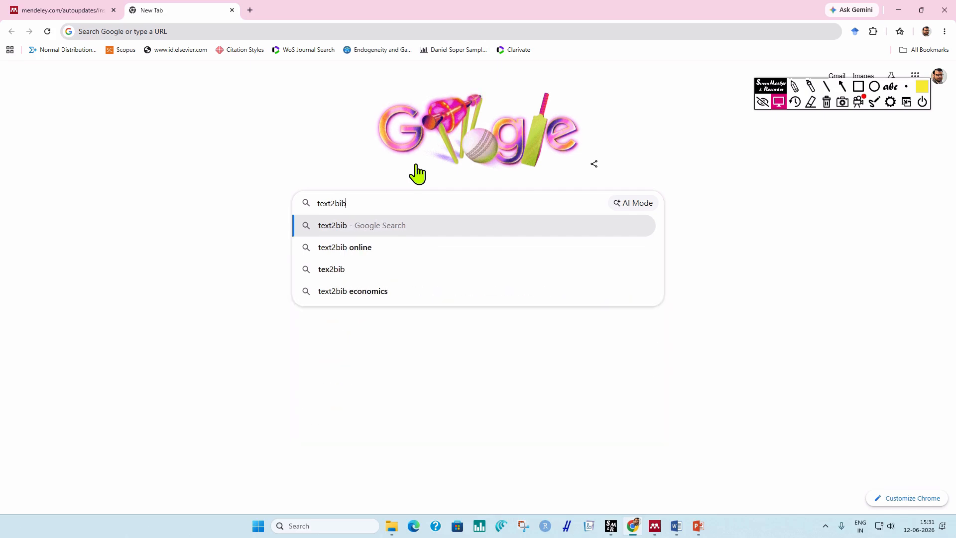
{"action": "key", "text": "Return"}
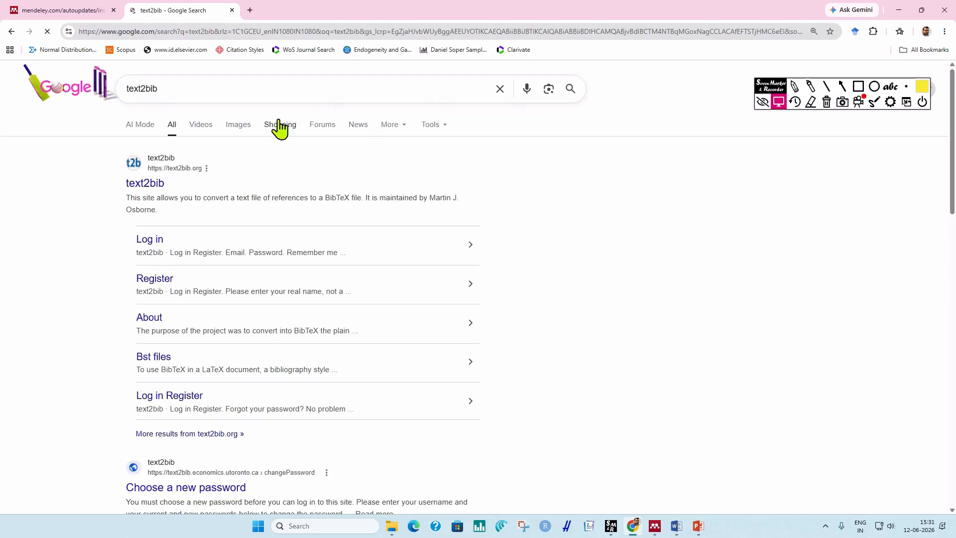
{"action": "left_click", "coordinate": [135, 187]}
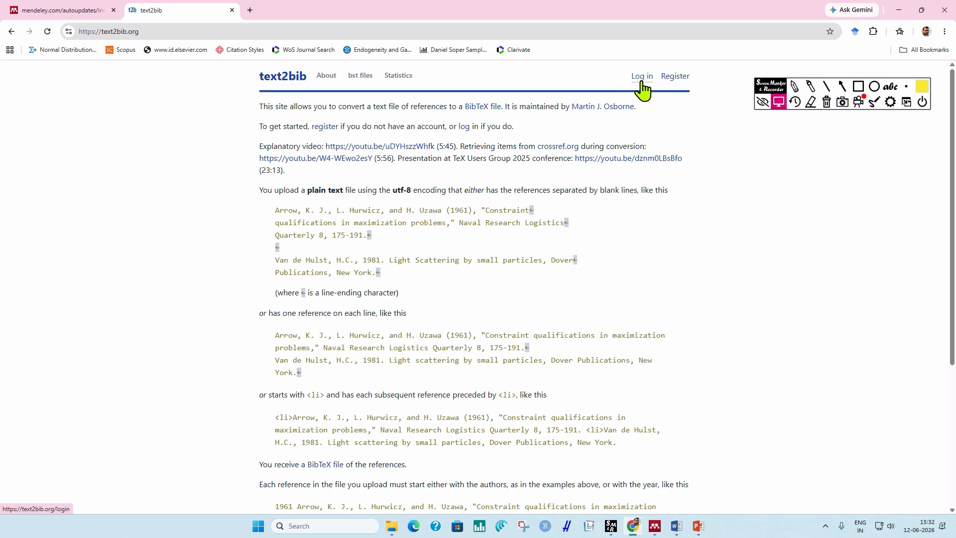
Log in to text2bib with the account e-mail and password.
{"action": "left_click", "coordinate": [643, 77]}
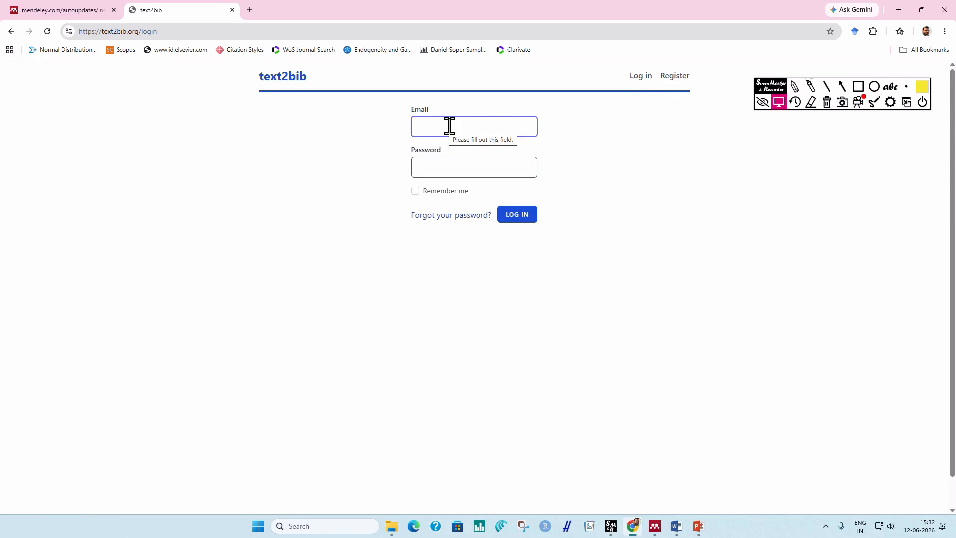
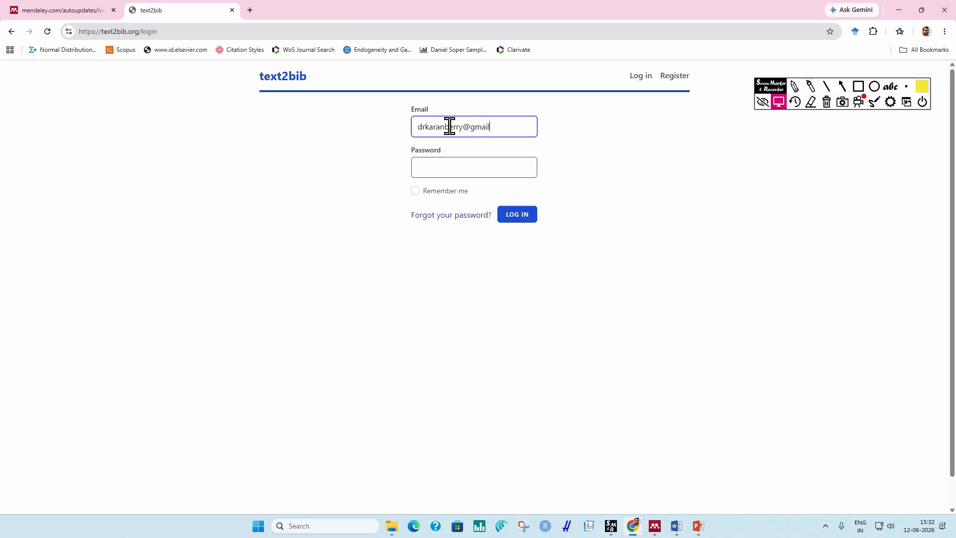
{"action": "left_click", "coordinate": [451, 167]}
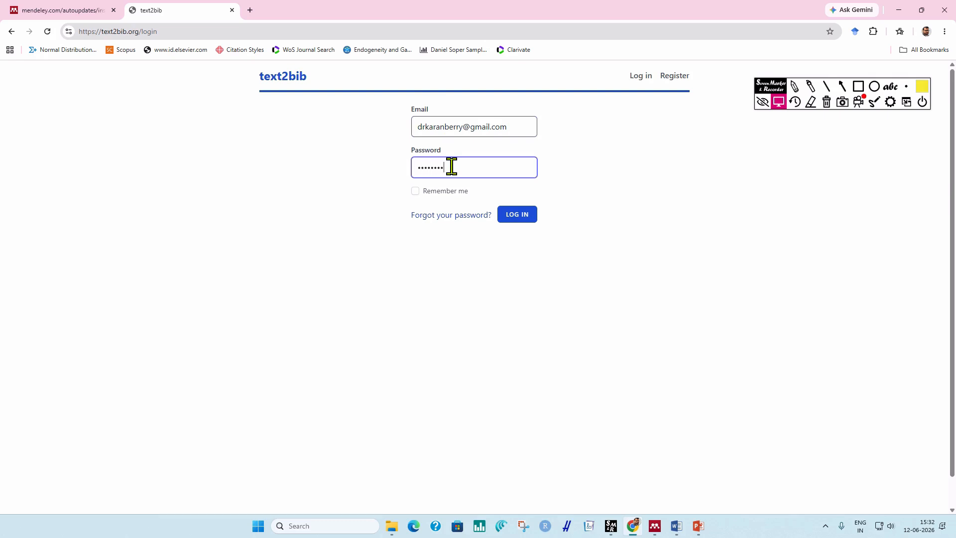
{"action": "left_click", "coordinate": [516, 216]}
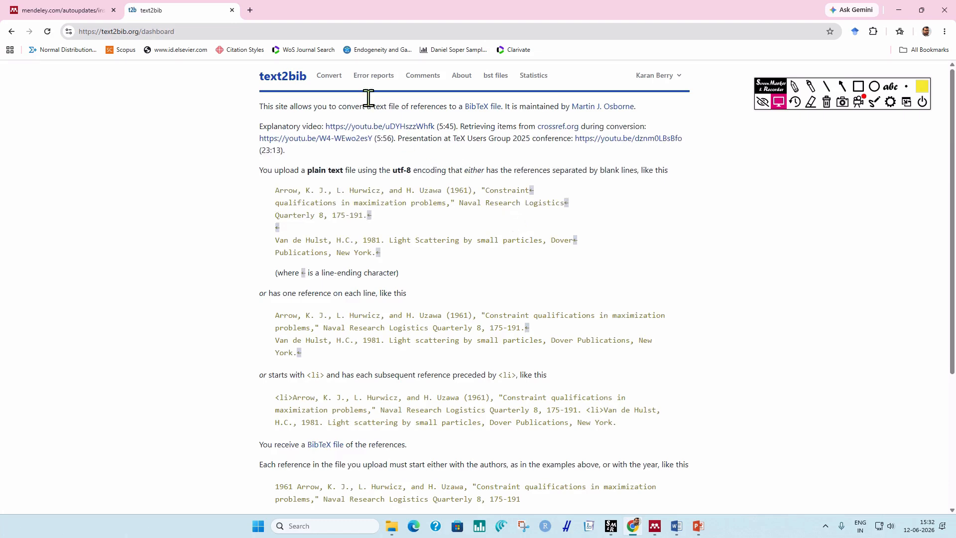
On the Convert page, attach Demo References.txt from Downloads, keeping the Mendeley import option.
{"action": "left_click", "coordinate": [330, 79]}
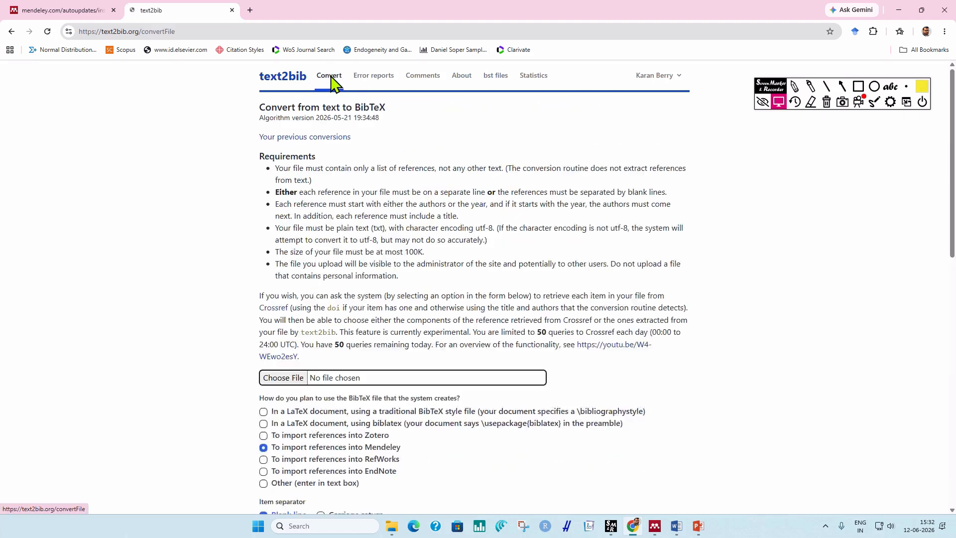
{"action": "left_click", "coordinate": [279, 379]}
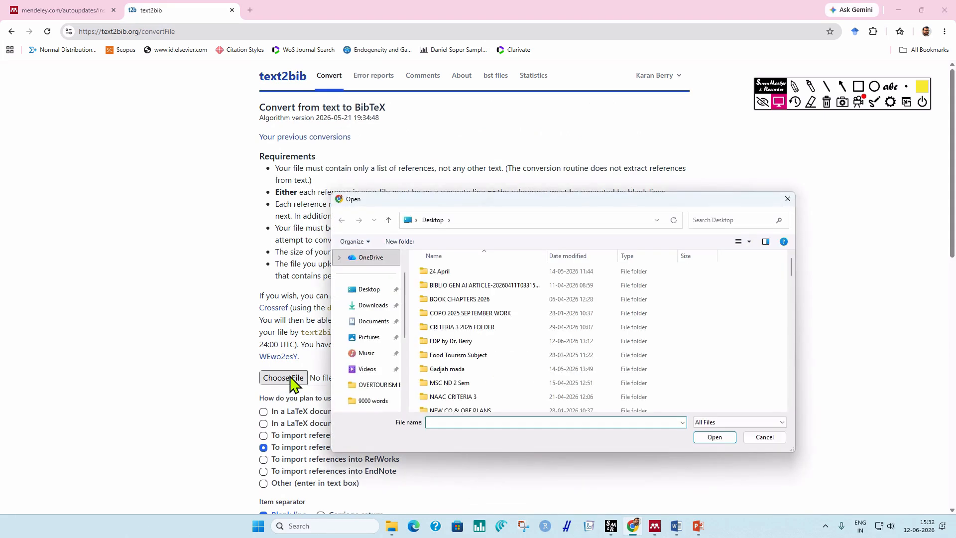
{"action": "left_click", "coordinate": [379, 306]}
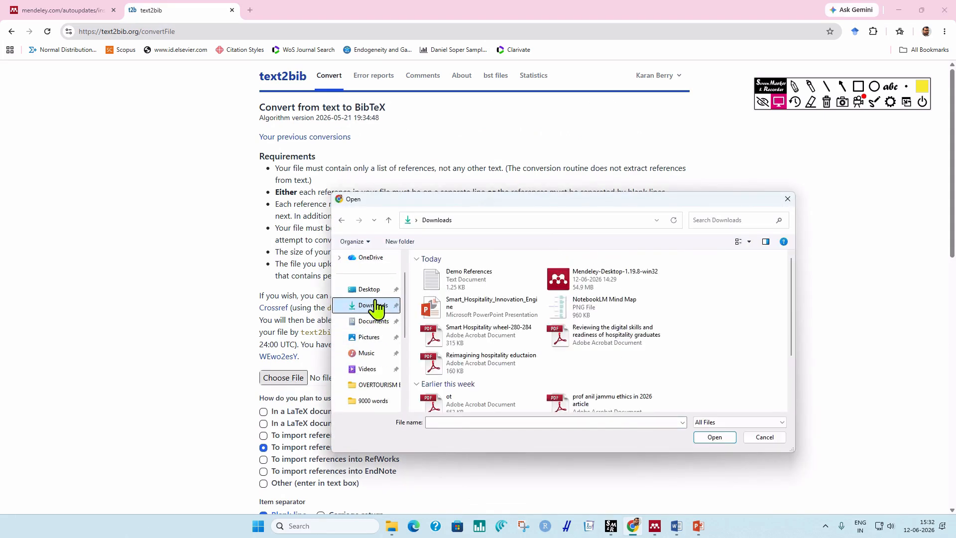
{"action": "left_click", "coordinate": [481, 288]}
{"action": "left_click", "coordinate": [720, 440]}
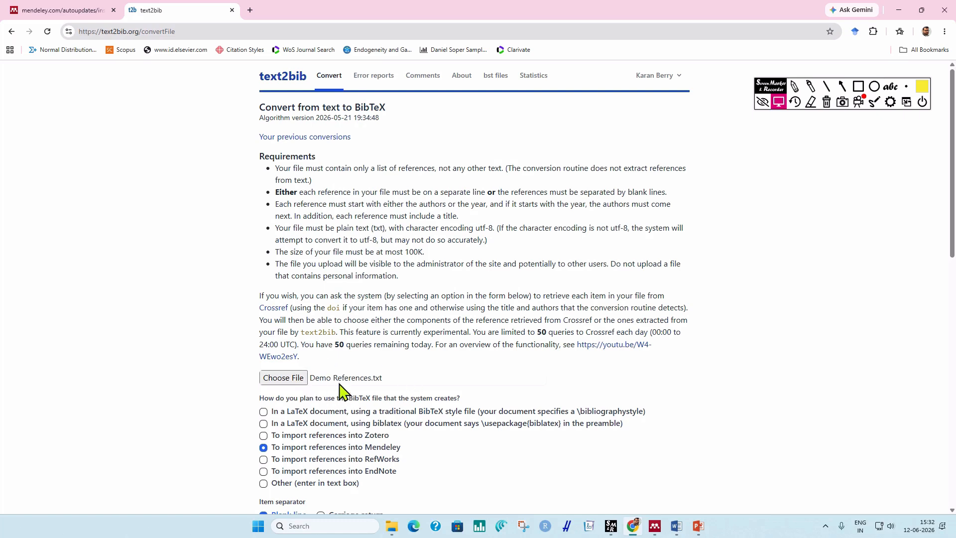
{"action": "scroll", "coordinate": [584, 384], "scroll_direction": "down", "scroll_amount": 1}
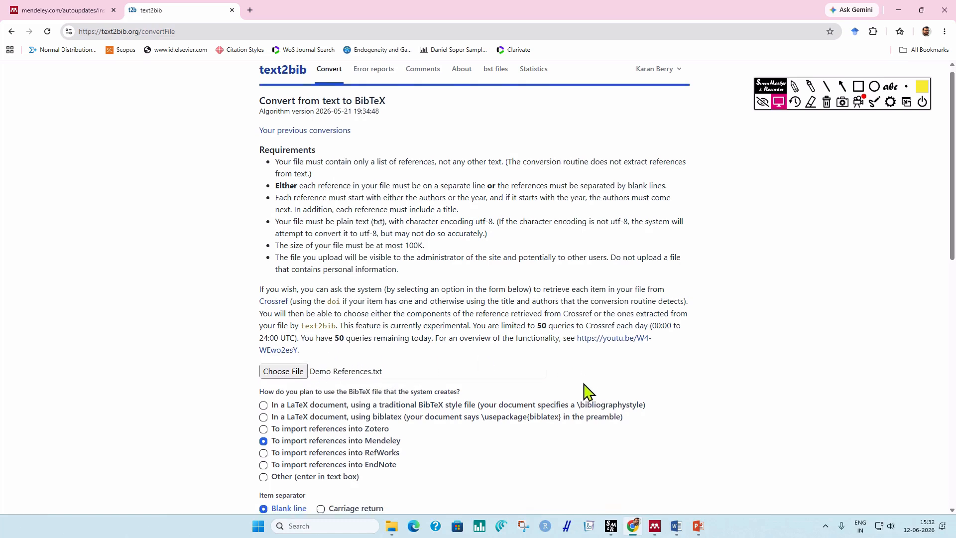
{"action": "scroll", "coordinate": [585, 390], "scroll_direction": "down", "scroll_amount": 2}
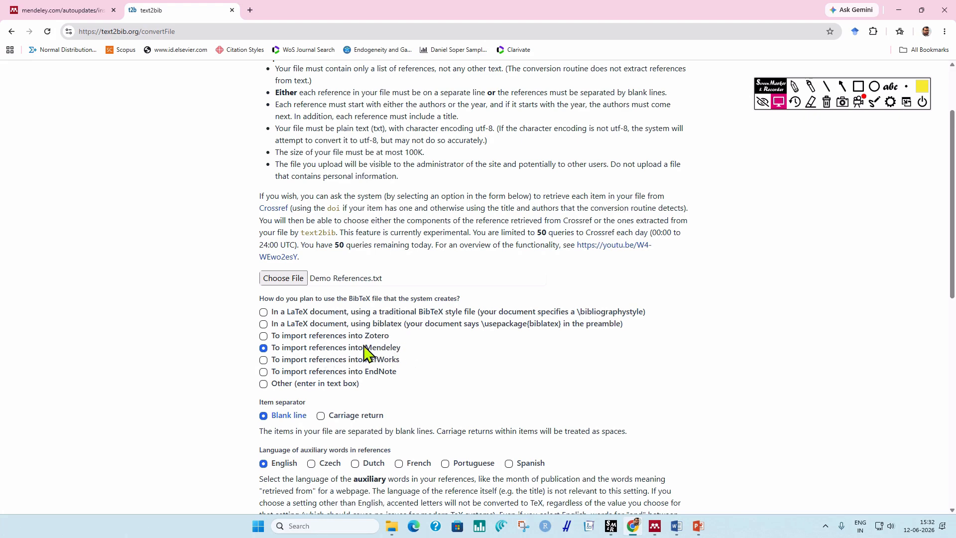
{"action": "scroll", "coordinate": [459, 367], "scroll_direction": "down", "scroll_amount": 2}
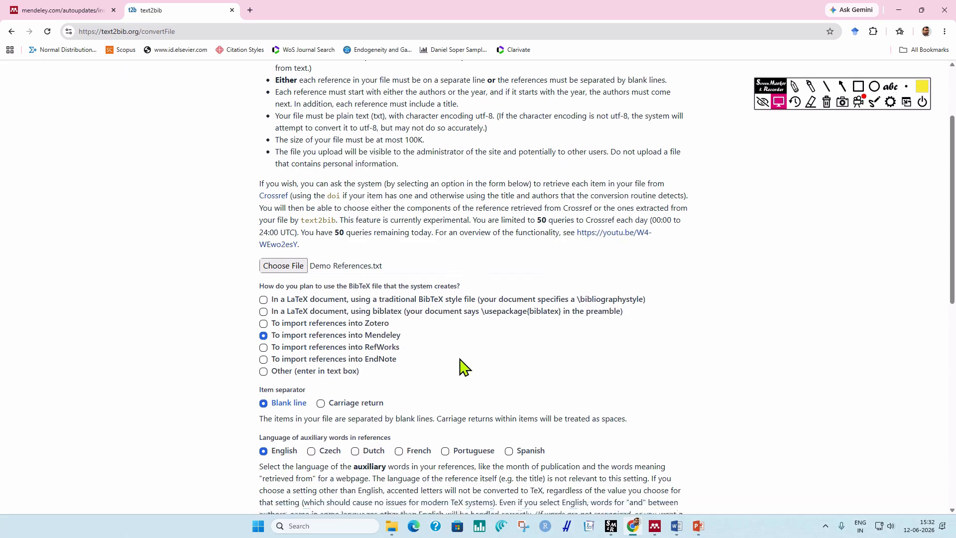
{"action": "scroll", "coordinate": [459, 367], "scroll_direction": "down", "scroll_amount": 2}
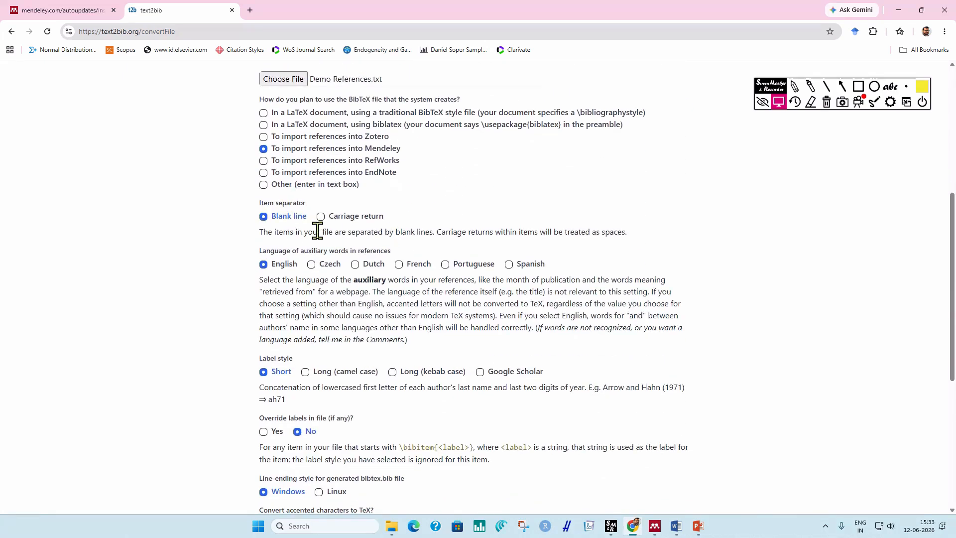
{"action": "scroll", "coordinate": [389, 282], "scroll_direction": "down", "scroll_amount": 3}
{"action": "scroll", "coordinate": [358, 281], "scroll_direction": "down", "scroll_amount": 2}
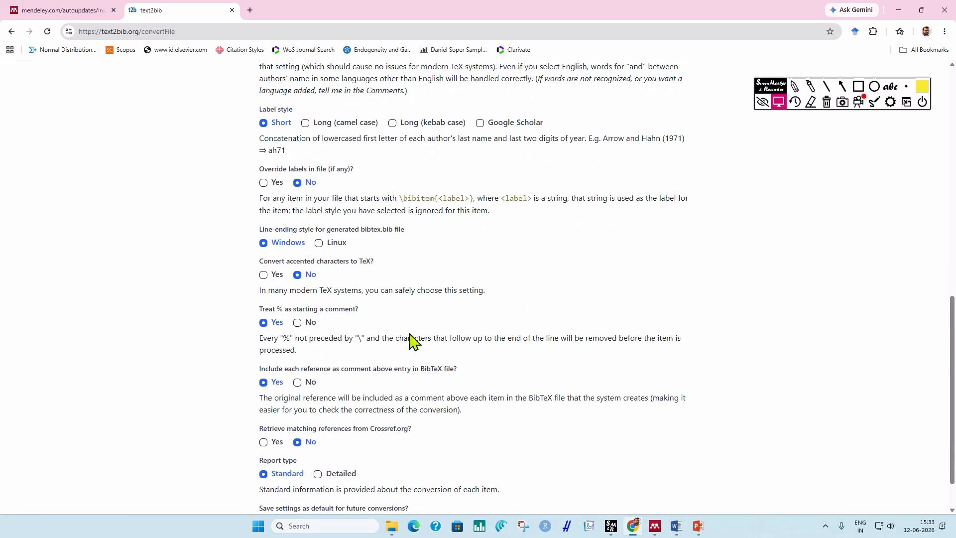
{"action": "scroll", "coordinate": [411, 343], "scroll_direction": "down", "scroll_amount": 1}
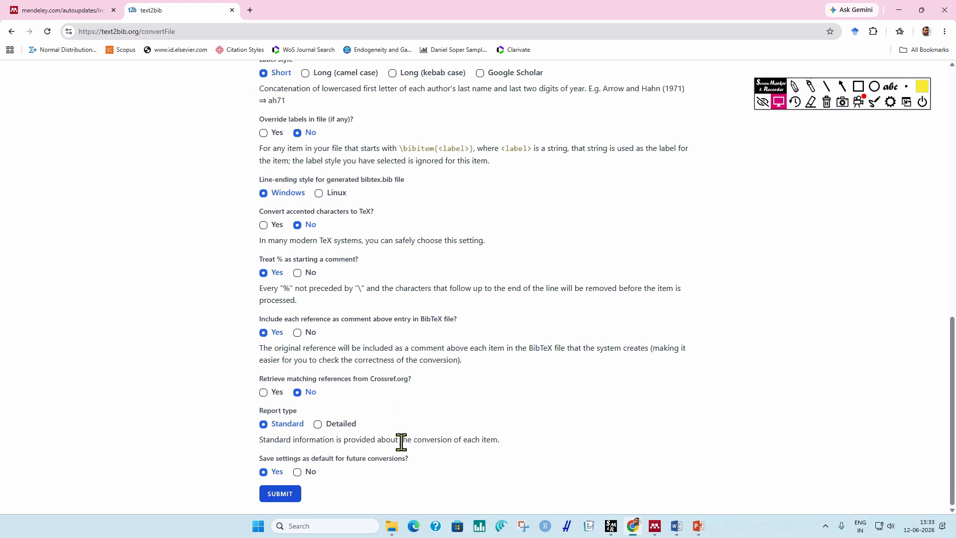
Convert the six references in text2bib, download them as bibtex.bib, and switch to Mendeley Desktop.
{"action": "left_click", "coordinate": [279, 497]}
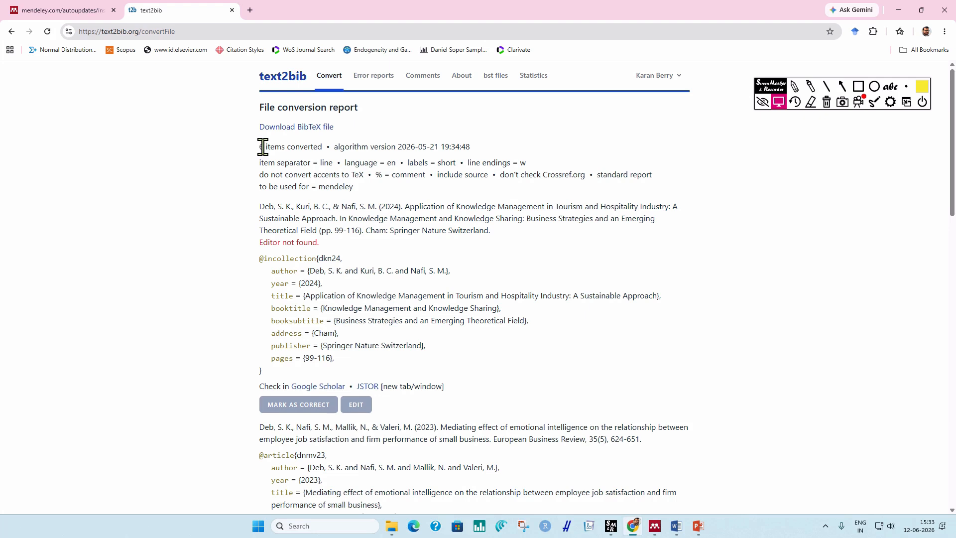
{"action": "left_click_drag", "start_coordinate": [263, 147], "coordinate": [476, 149]}
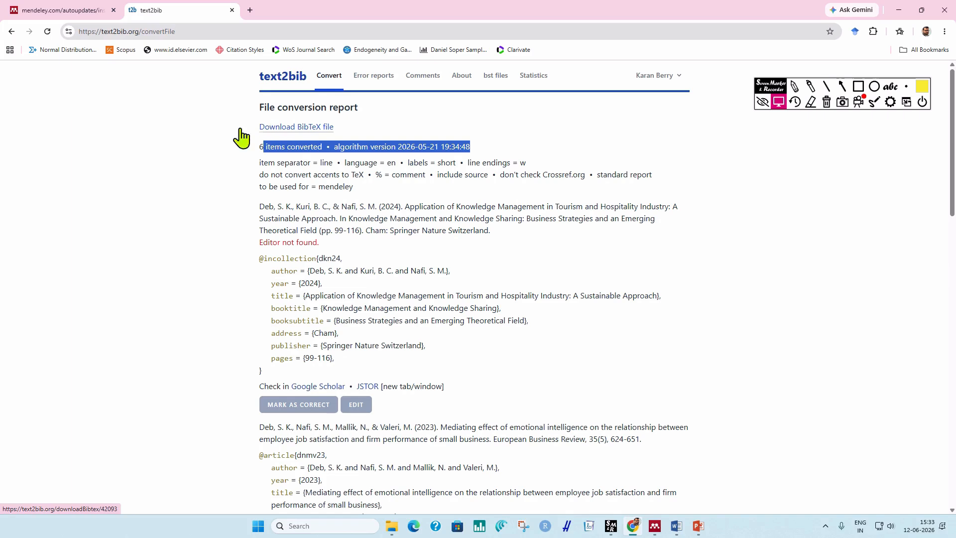
{"action": "left_click_drag", "start_coordinate": [235, 128], "coordinate": [377, 136]}
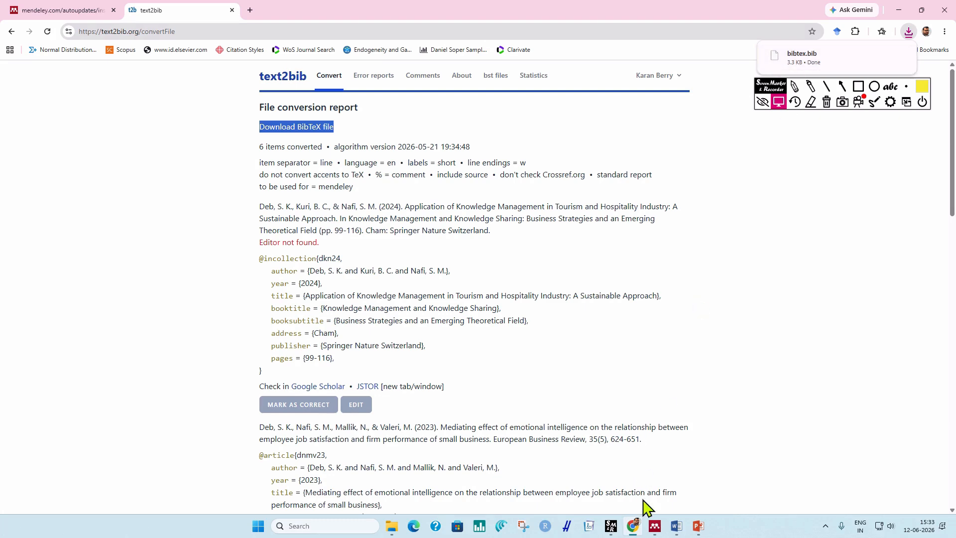
{"action": "left_click", "coordinate": [655, 527]}
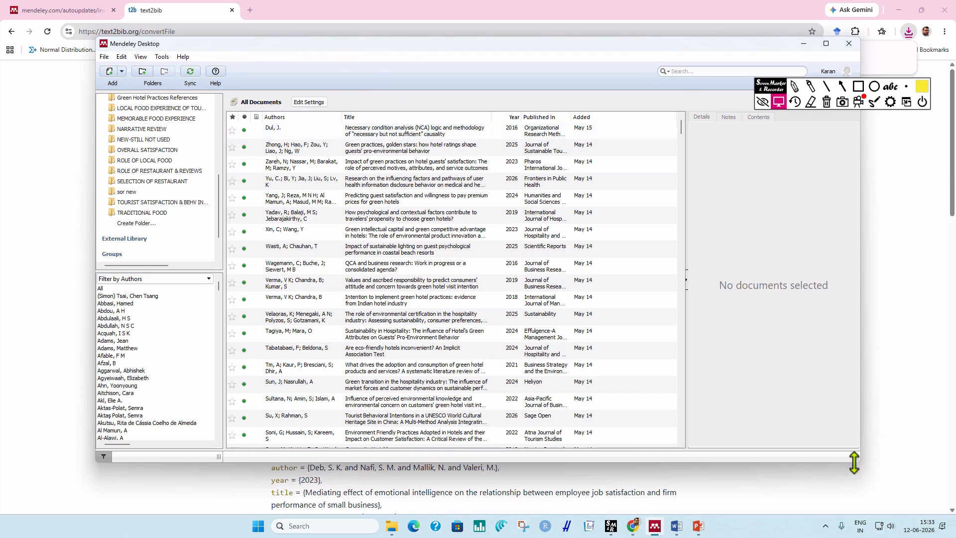
Enlarge the Mendeley window and create a new folder named 'Demo references'.
{"action": "left_click_drag", "start_coordinate": [857, 457], "coordinate": [947, 511]}
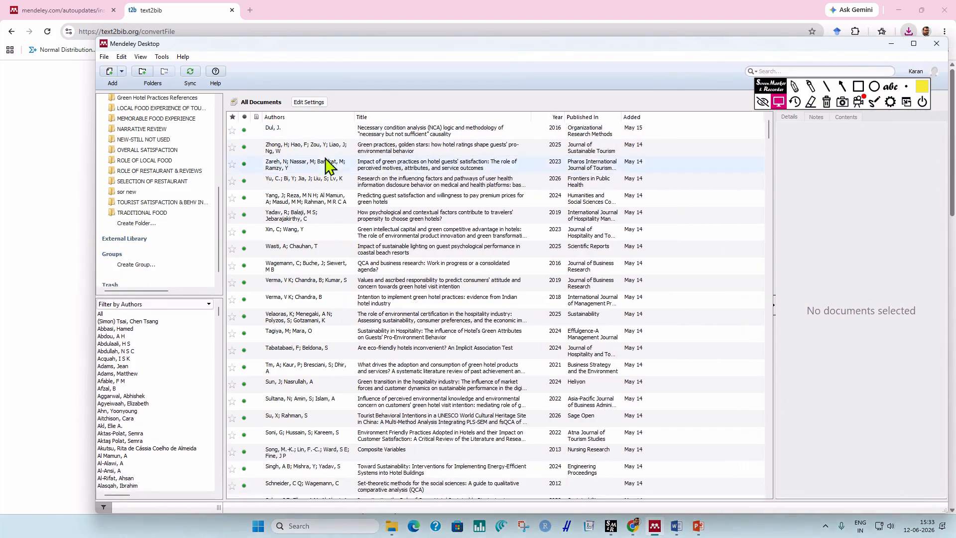
{"action": "left_click_drag", "start_coordinate": [96, 40], "coordinate": [31, 3]}
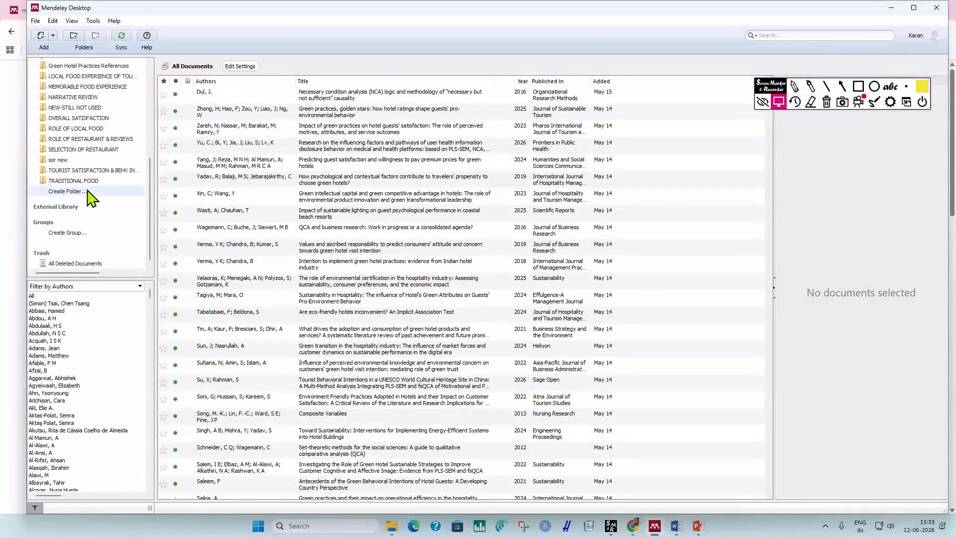
{"action": "left_click", "coordinate": [67, 191]}
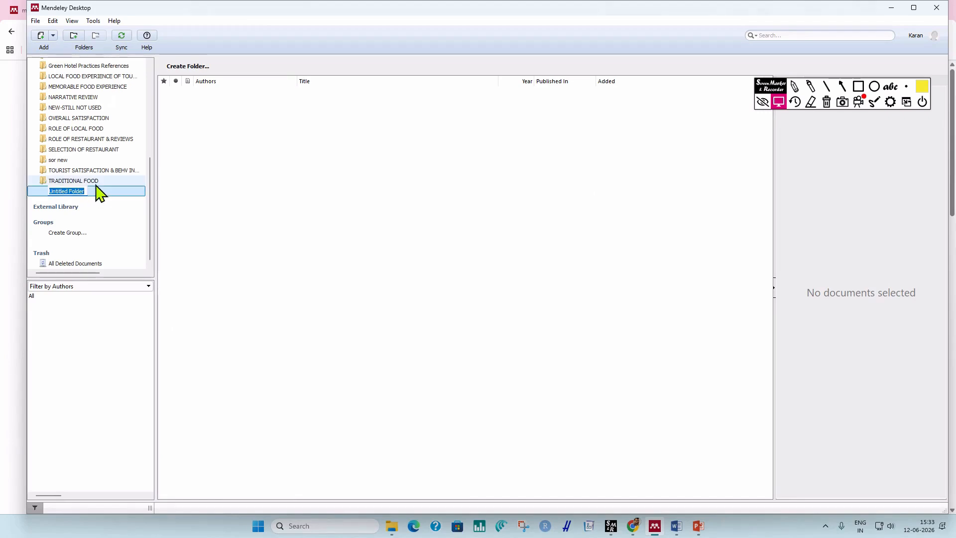
{"action": "key", "text": "BackSpace"}
{"action": "type", "text": "Demo references"}
{"action": "key", "text": "Return"}
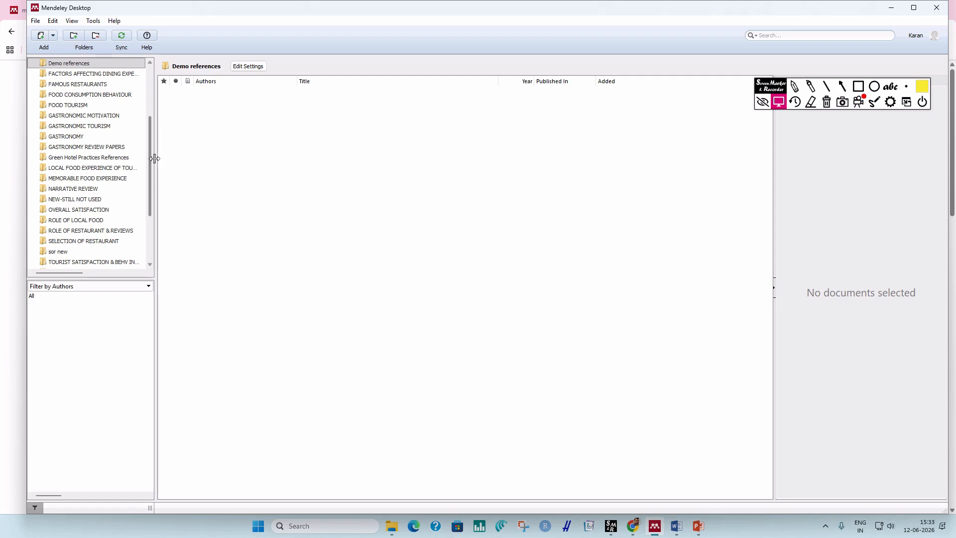
Select the Demo references folder and resize Mendeley so the Downloads files show beside it.
{"action": "left_click_drag", "start_coordinate": [151, 171], "coordinate": [150, 133]}
{"action": "left_click", "coordinate": [89, 140]}
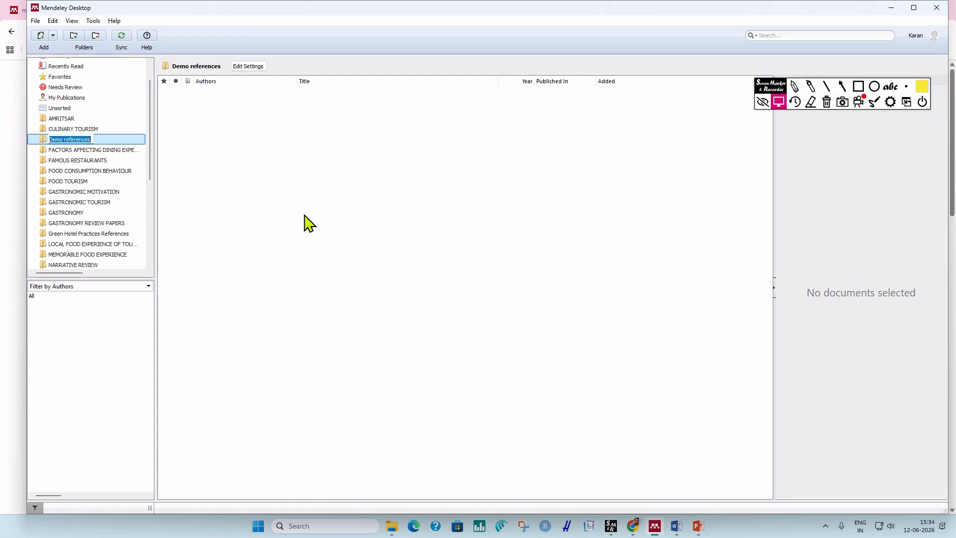
{"action": "left_click", "coordinate": [91, 140]}
{"action": "left_click", "coordinate": [81, 151]}
{"action": "left_click", "coordinate": [71, 141]}
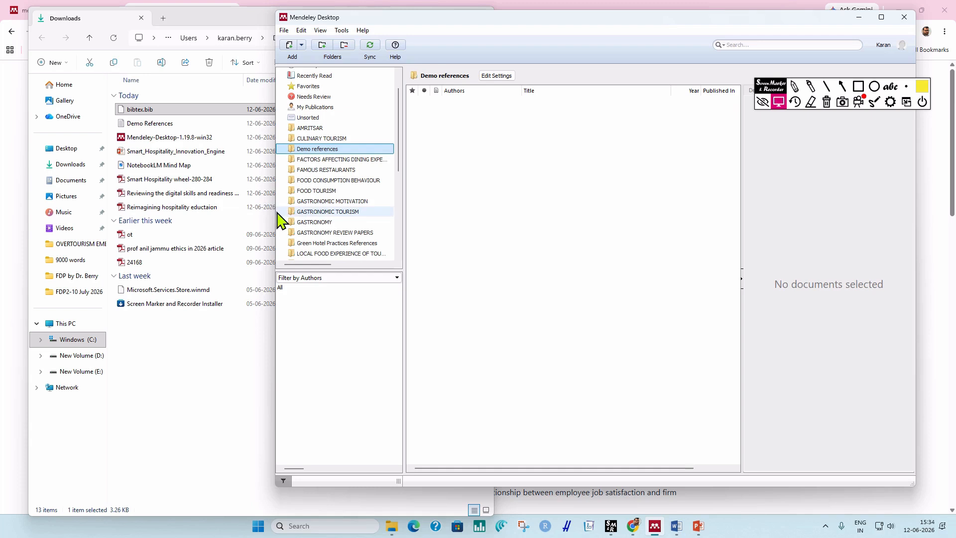
{"action": "left_click_drag", "start_coordinate": [276, 209], "coordinate": [387, 223]}
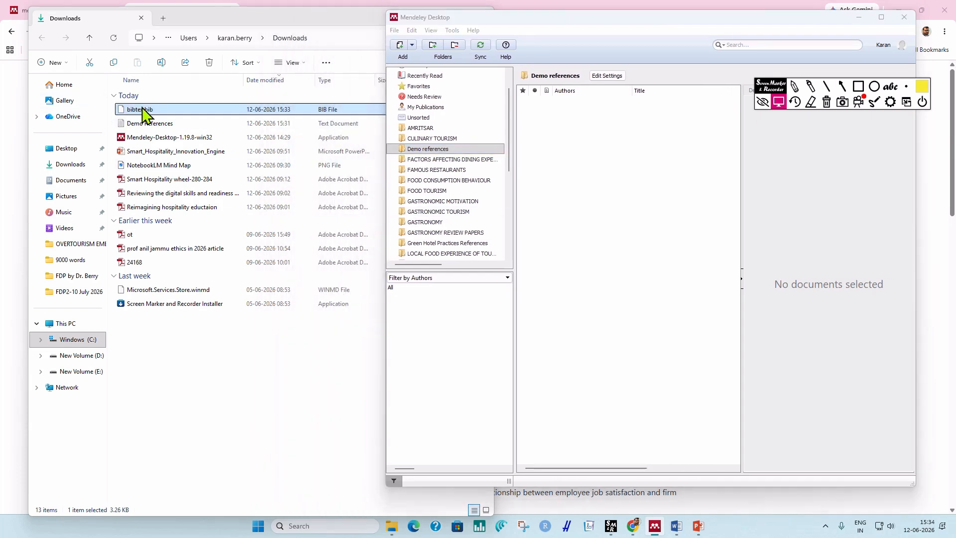
Drag bibtex.bib from Downloads into Demo references, importing six references, then maximize Mendeley.
{"action": "left_click_drag", "start_coordinate": [145, 110], "coordinate": [638, 182]}
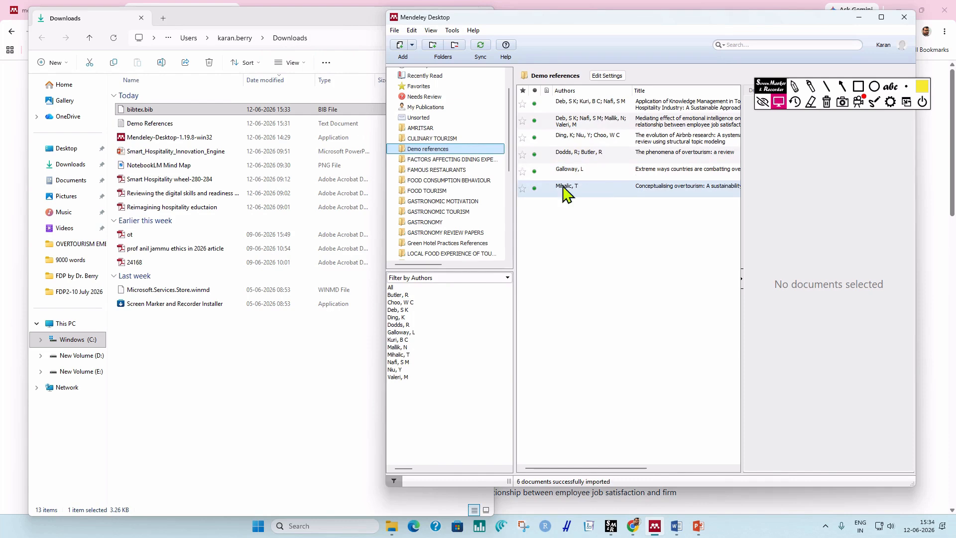
{"action": "left_click", "coordinate": [307, 31]}
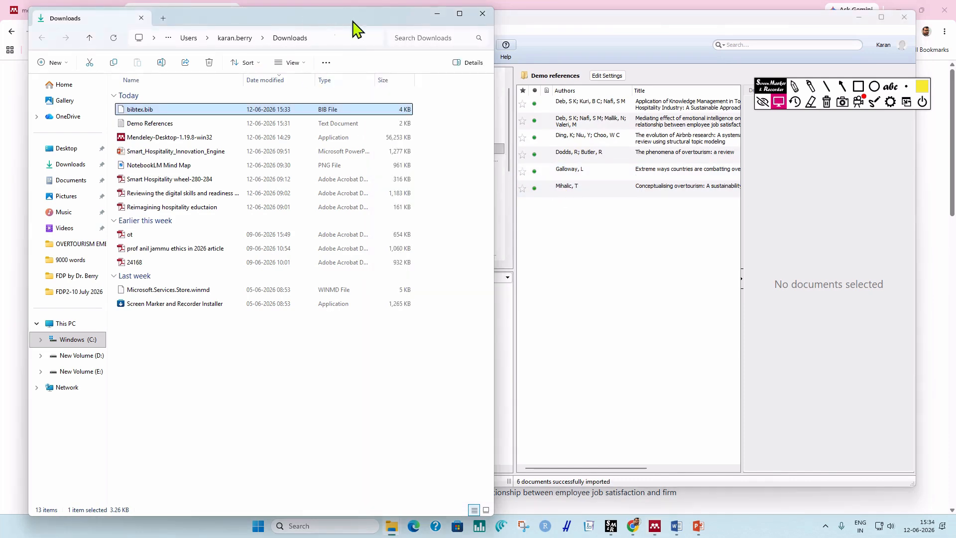
{"action": "left_click", "coordinate": [446, 18]}
{"action": "left_click", "coordinate": [880, 18]}
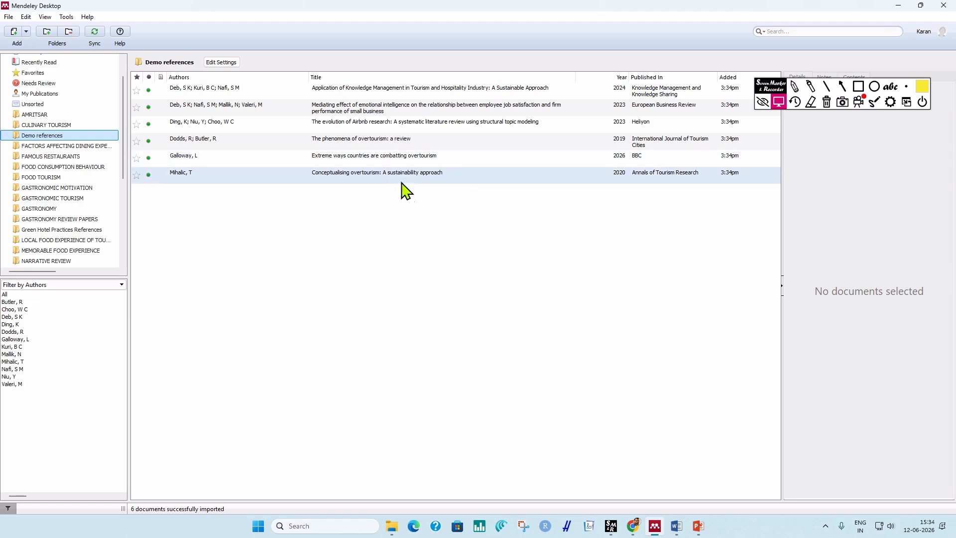
Switch to the Demo document and delete the whole manual reference list under References.
{"action": "left_click", "coordinate": [678, 527]}
{"action": "left_click", "coordinate": [622, 474]}
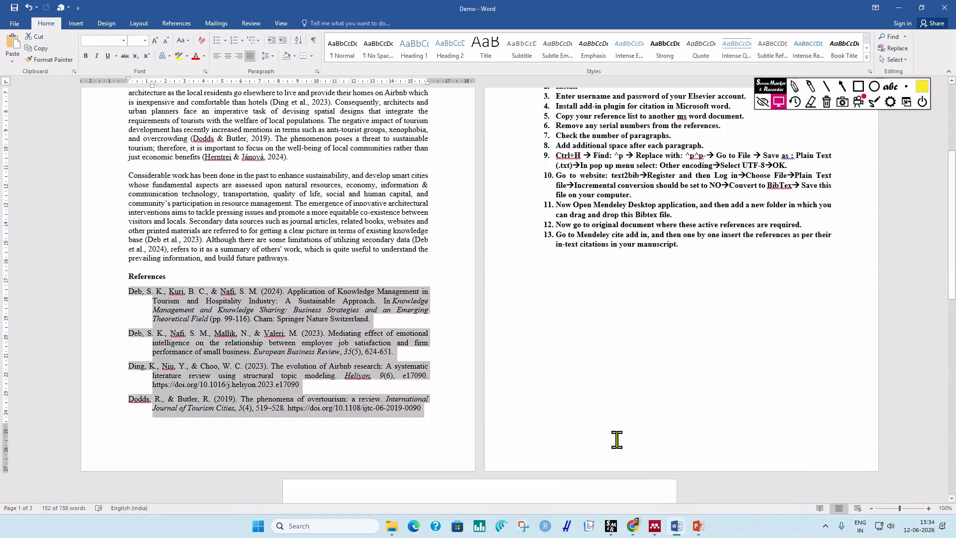
{"action": "scroll", "coordinate": [622, 374], "scroll_direction": "up", "scroll_amount": 3}
{"action": "scroll", "coordinate": [623, 372], "scroll_direction": "up", "scroll_amount": 3}
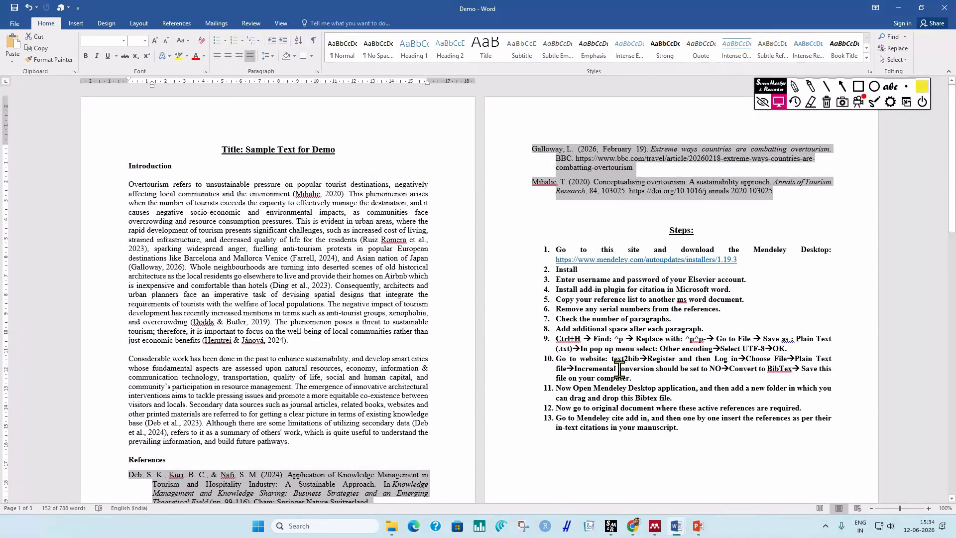
{"action": "left_click", "coordinate": [589, 213]}
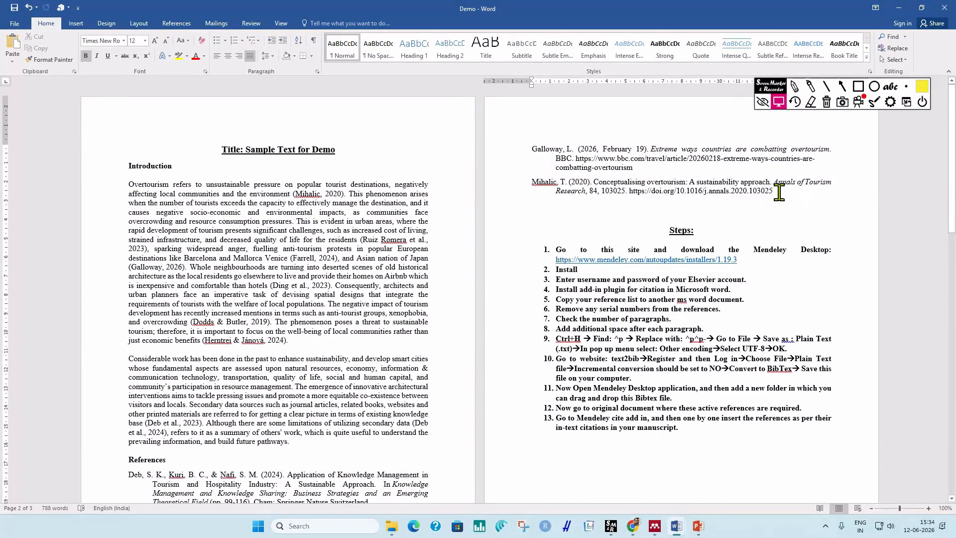
{"action": "left_click_drag", "start_coordinate": [778, 193], "coordinate": [123, 252]}
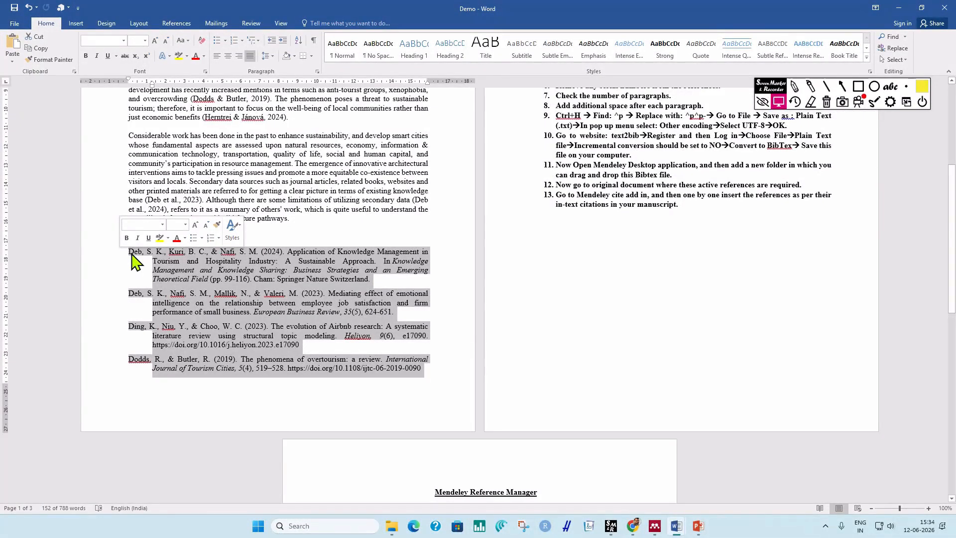
{"action": "key", "text": "Delete"}
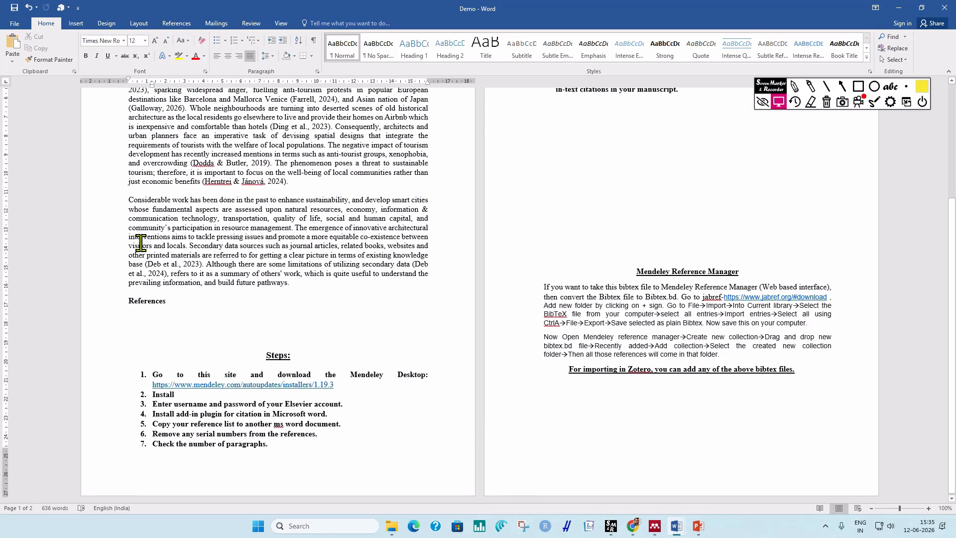
{"action": "scroll", "coordinate": [284, 355], "scroll_direction": "up", "scroll_amount": 3}
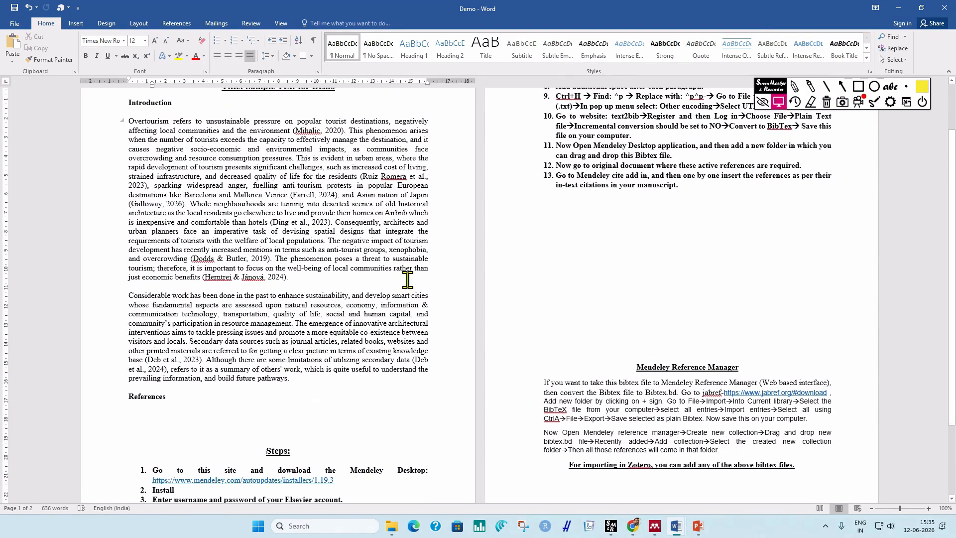
{"action": "scroll", "coordinate": [407, 280], "scroll_direction": "up", "scroll_amount": 2}
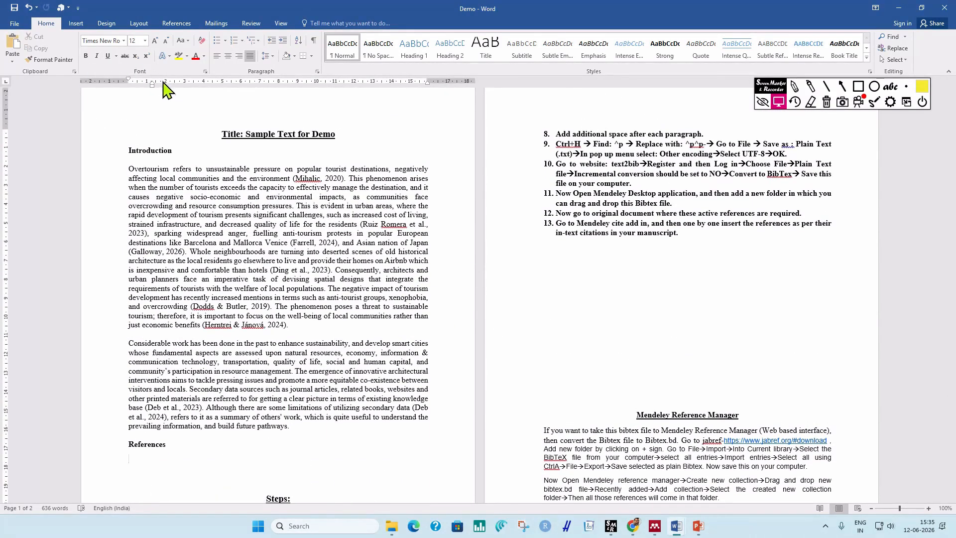
Enable the Mendeley-1.19.8.dotm template in Word Add-ins and show the References tab.
{"action": "left_click", "coordinate": [16, 24]}
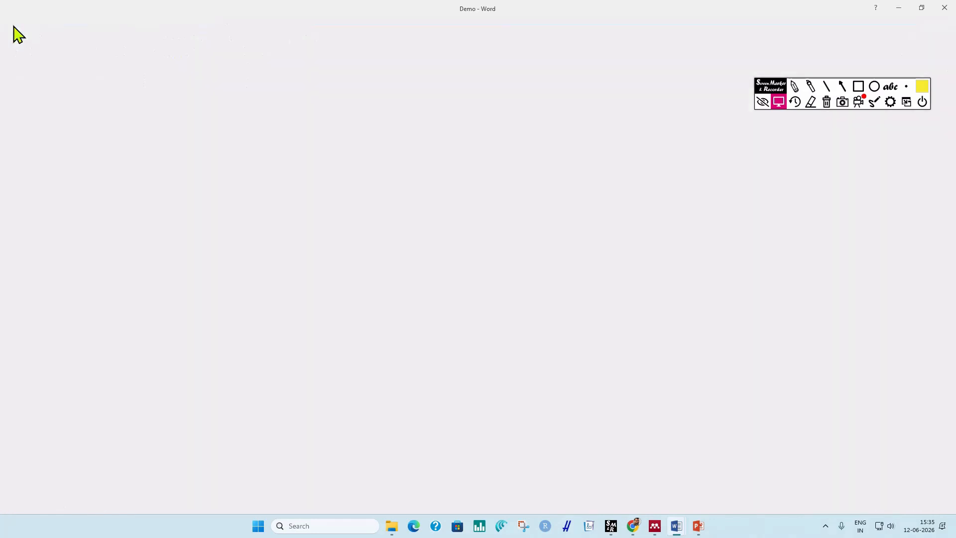
{"action": "left_click", "coordinate": [27, 247]}
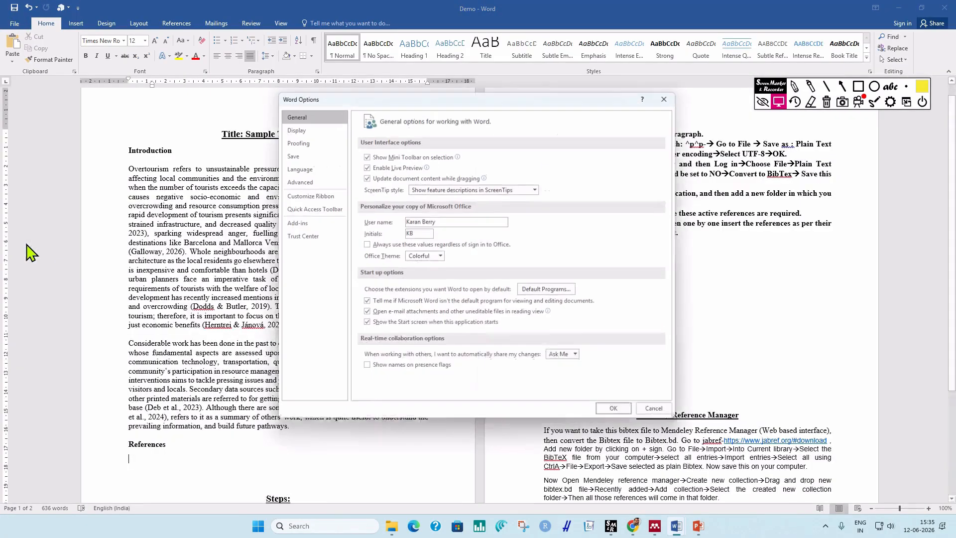
{"action": "left_click", "coordinate": [297, 229]}
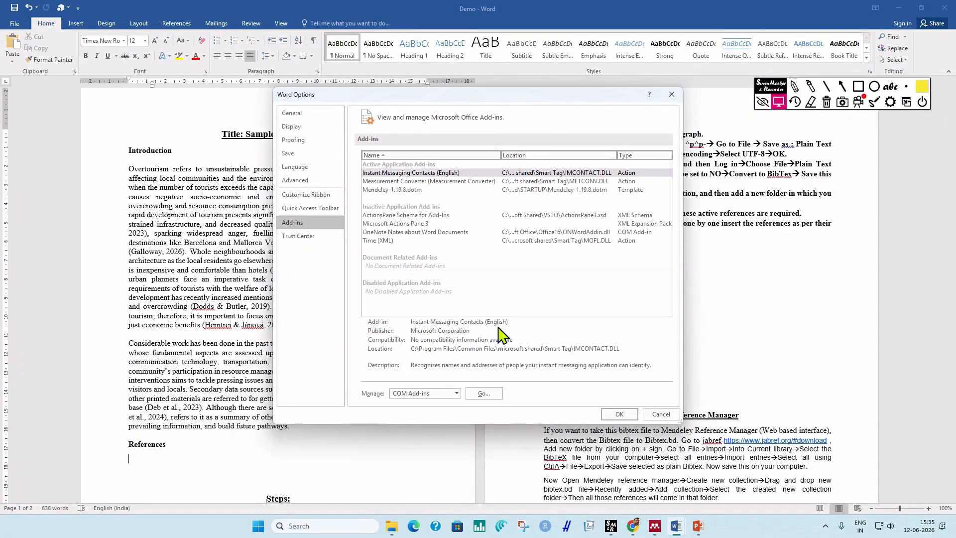
{"action": "left_click", "coordinate": [457, 393]}
{"action": "left_click", "coordinate": [429, 423]}
{"action": "left_click", "coordinate": [483, 394]}
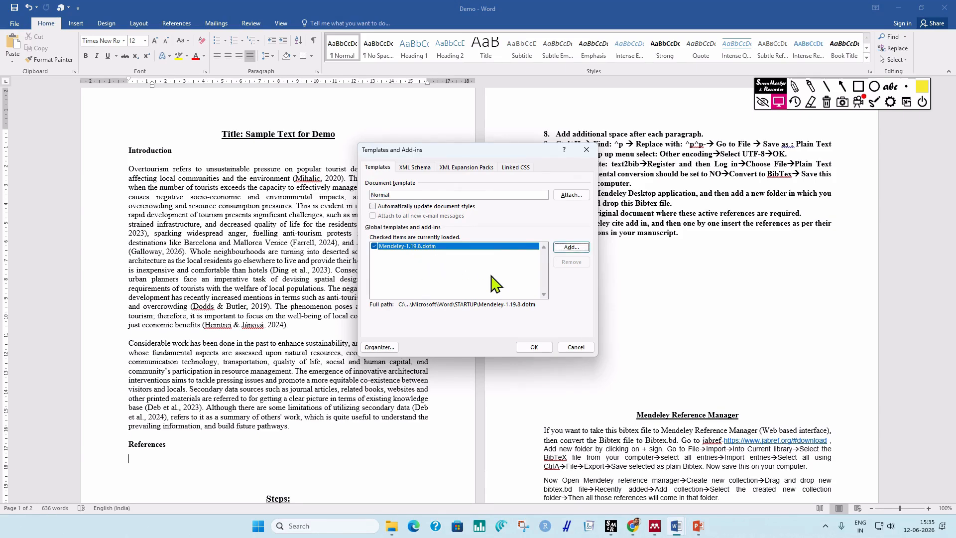
{"action": "left_click", "coordinate": [533, 347]}
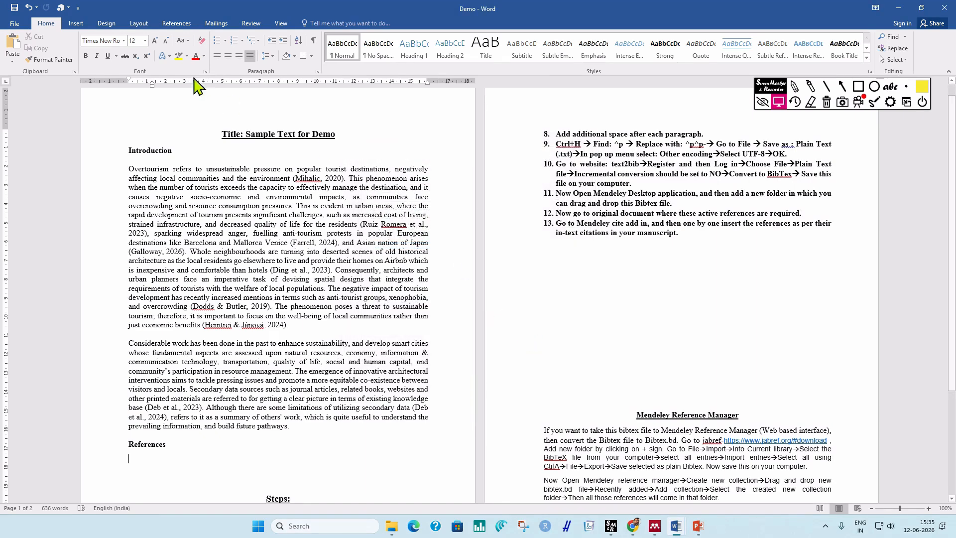
{"action": "left_click", "coordinate": [178, 24]}
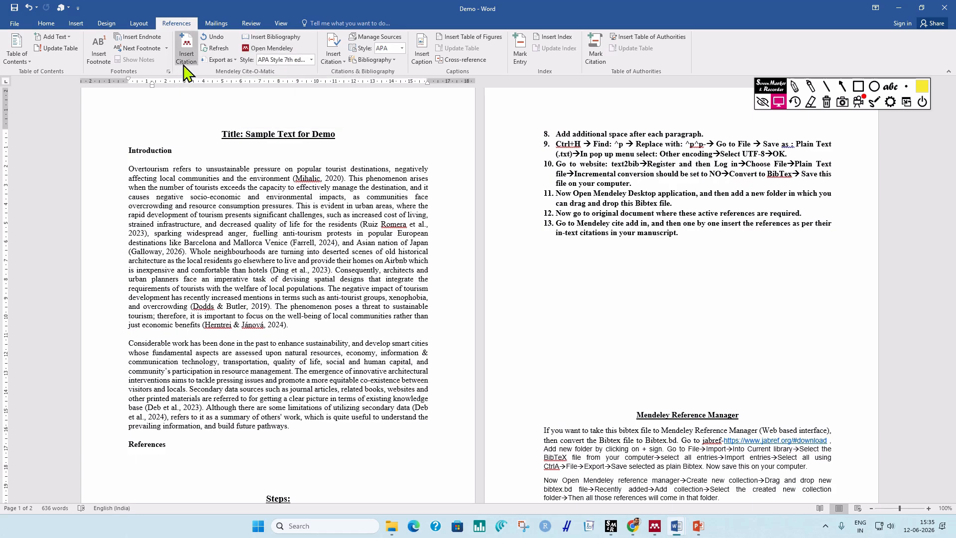
Replace the selected (Mihalic, 2020) text with a Mendeley citation to the Mihalic 2020 paper.
{"action": "left_click", "coordinate": [288, 197]}
{"action": "left_click_drag", "start_coordinate": [294, 178], "coordinate": [343, 178]}
{"action": "key", "text": "ctrl+c"}
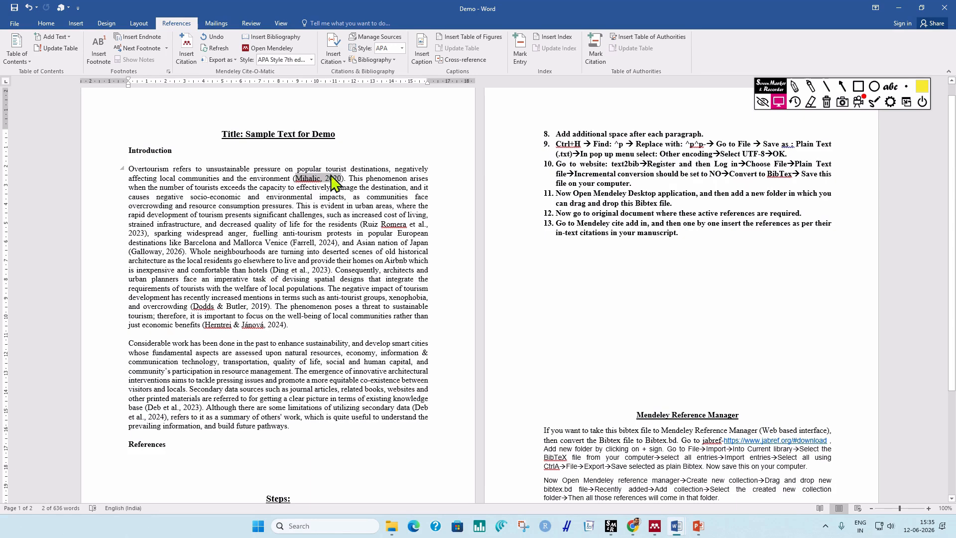
{"action": "left_click", "coordinate": [187, 55]}
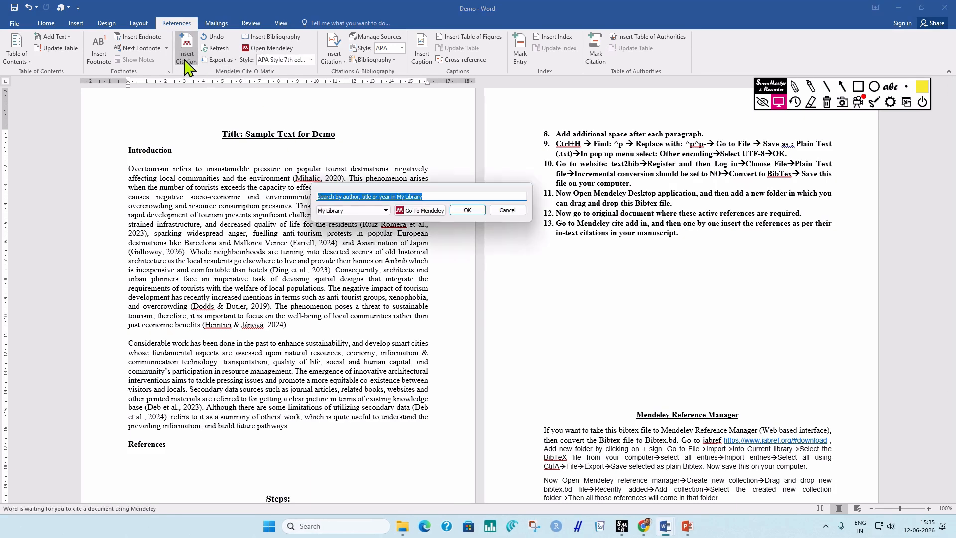
{"action": "left_click_drag", "start_coordinate": [405, 197], "coordinate": [301, 192]}
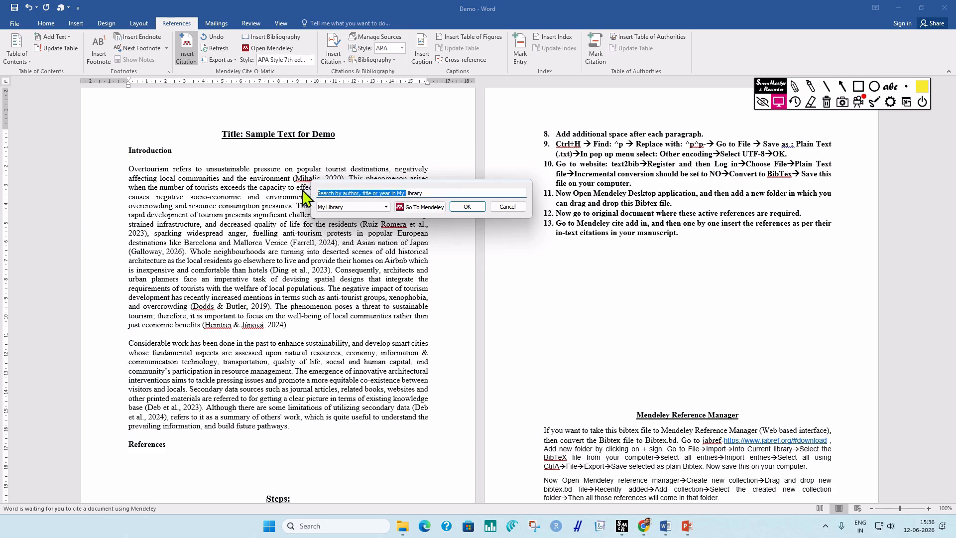
{"action": "key", "text": "ctrl+v"}
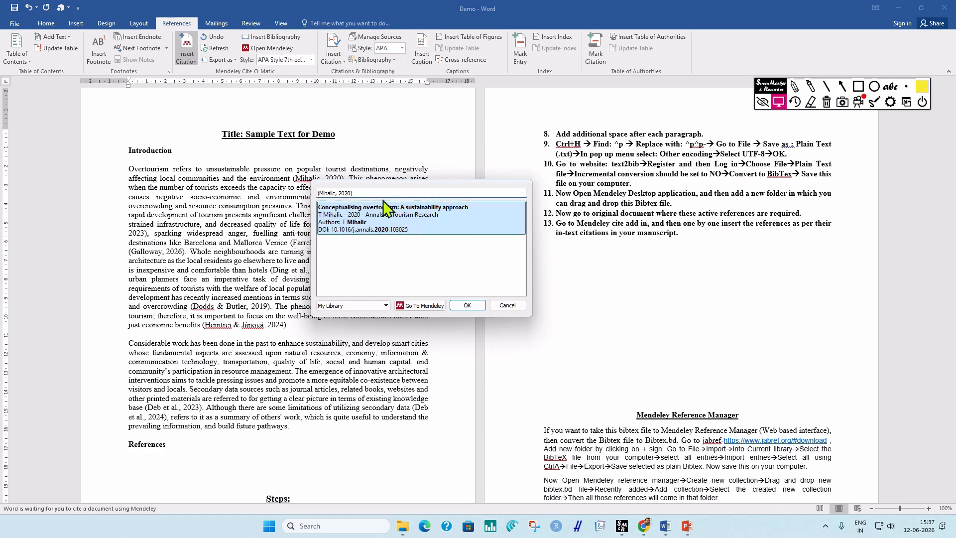
{"action": "left_click", "coordinate": [467, 305]}
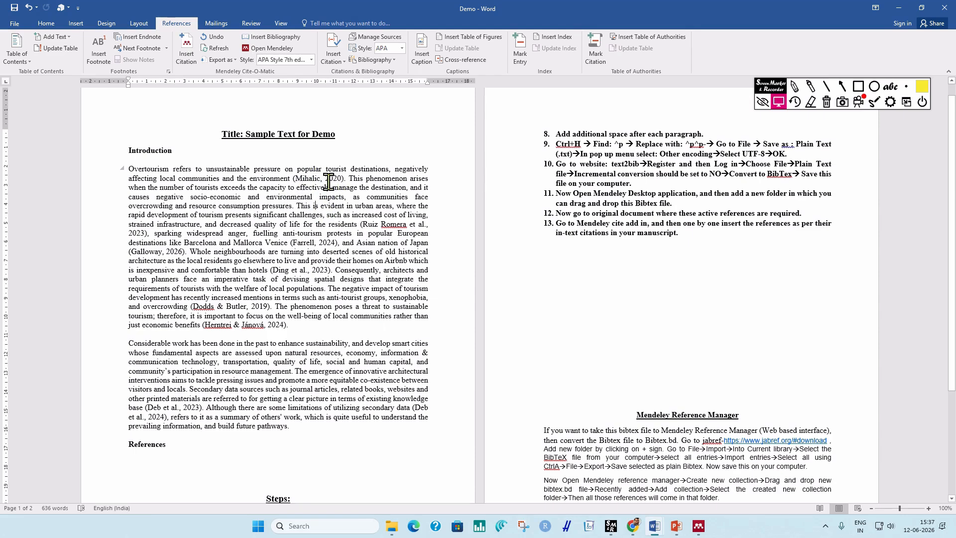
Confirm the Mihalic citation is a linked field and place the caret under References.
{"action": "left_click", "coordinate": [326, 178]}
{"action": "left_click", "coordinate": [329, 225]}
{"action": "left_click", "coordinate": [323, 178]}
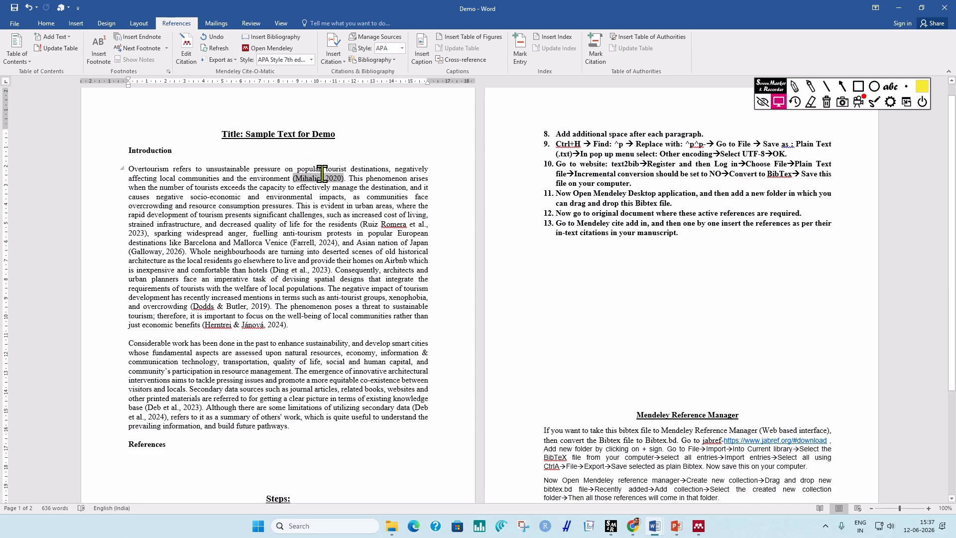
{"action": "scroll", "coordinate": [305, 301], "scroll_direction": "down", "scroll_amount": 4}
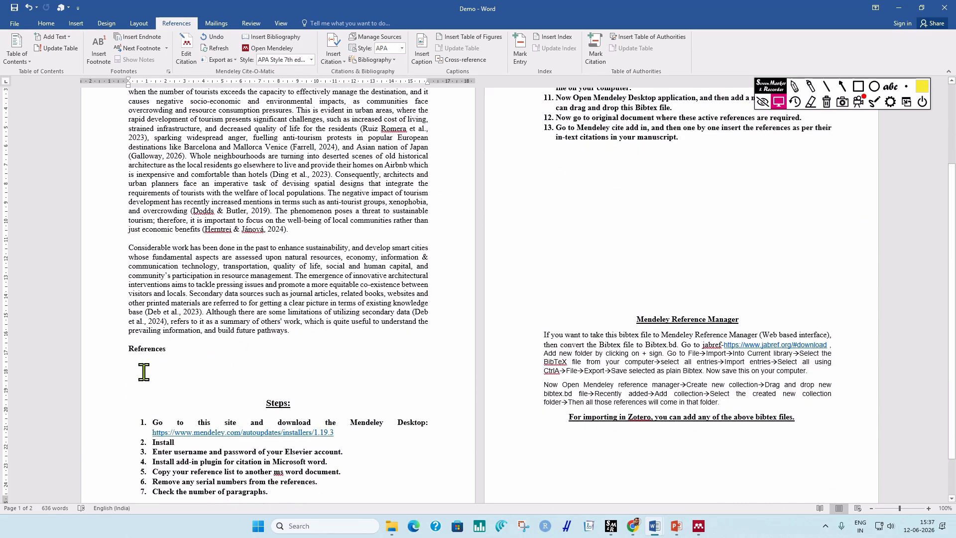
{"action": "left_click", "coordinate": [138, 367]}
{"action": "scroll", "coordinate": [136, 366], "scroll_direction": "up", "scroll_amount": 3}
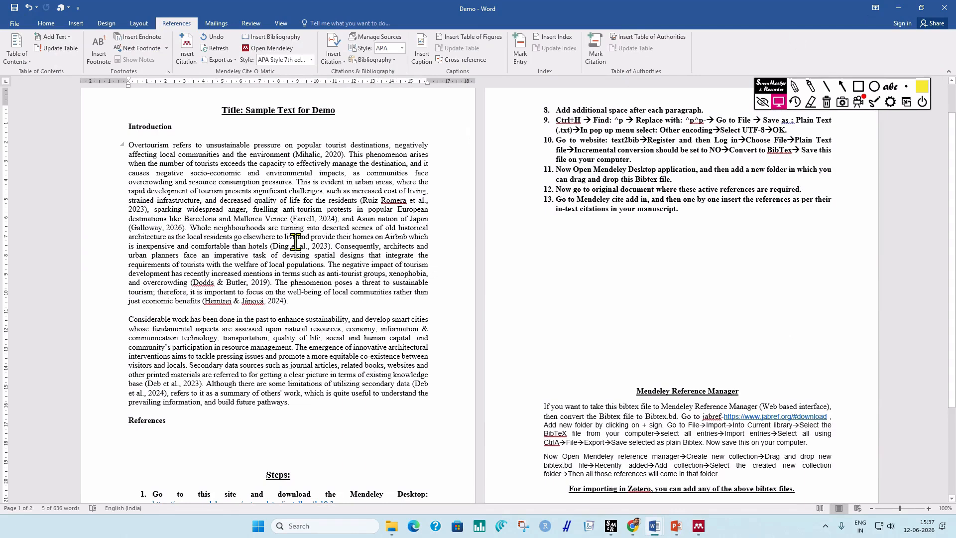
Turn (Galloway, 2026) into a Mendeley citation to the Galloway BBC entry, restoring the full stop.
{"action": "mouse_move", "coordinate": [128, 227]}
{"action": "left_mouse_down"}
{"action": "mouse_move", "coordinate": [185, 229]}
{"action": "mouse_move", "coordinate": [129, 227]}
{"action": "left_mouse_up"}
{"action": "right_click", "coordinate": [141, 225]}
{"action": "left_click", "coordinate": [170, 244]}
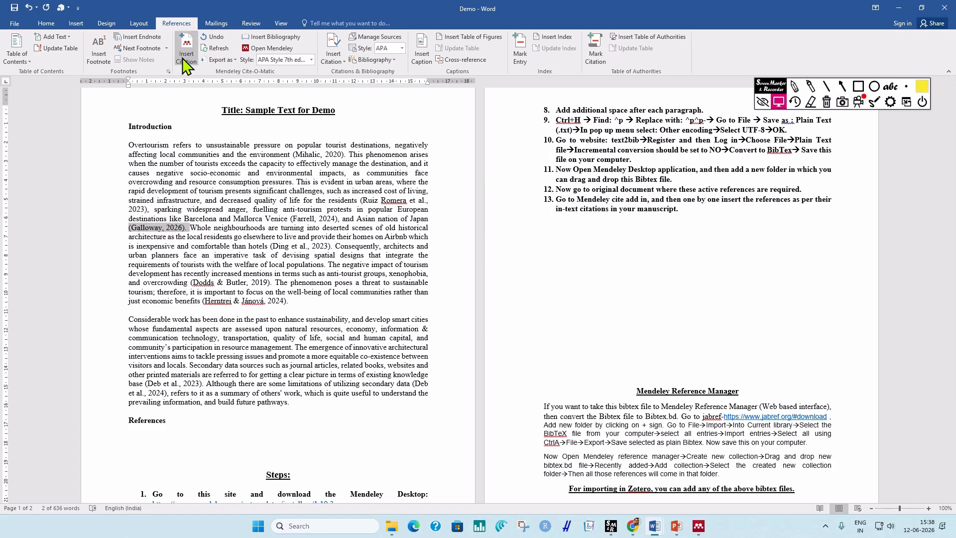
{"action": "left_click", "coordinate": [186, 50]}
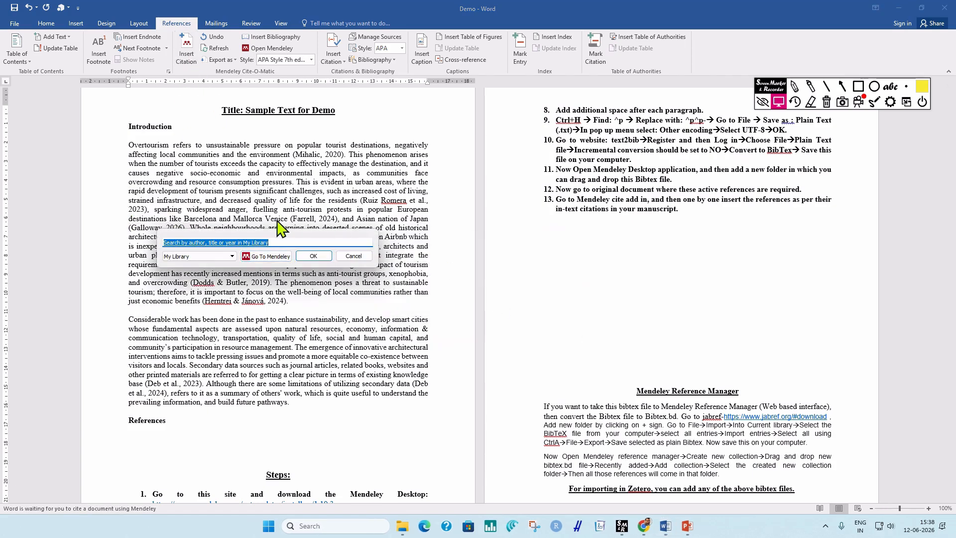
{"action": "key", "text": "ctrl+v"}
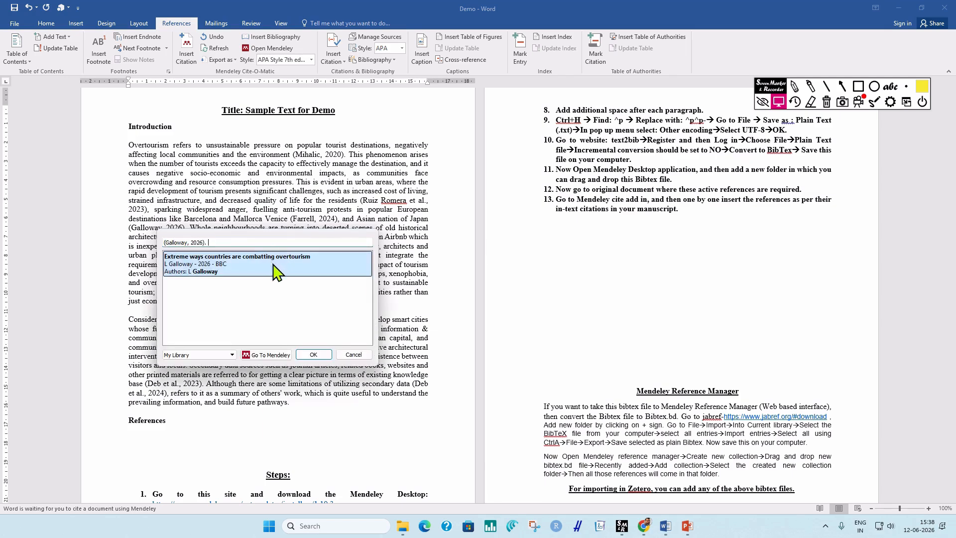
{"action": "left_click", "coordinate": [307, 356]}
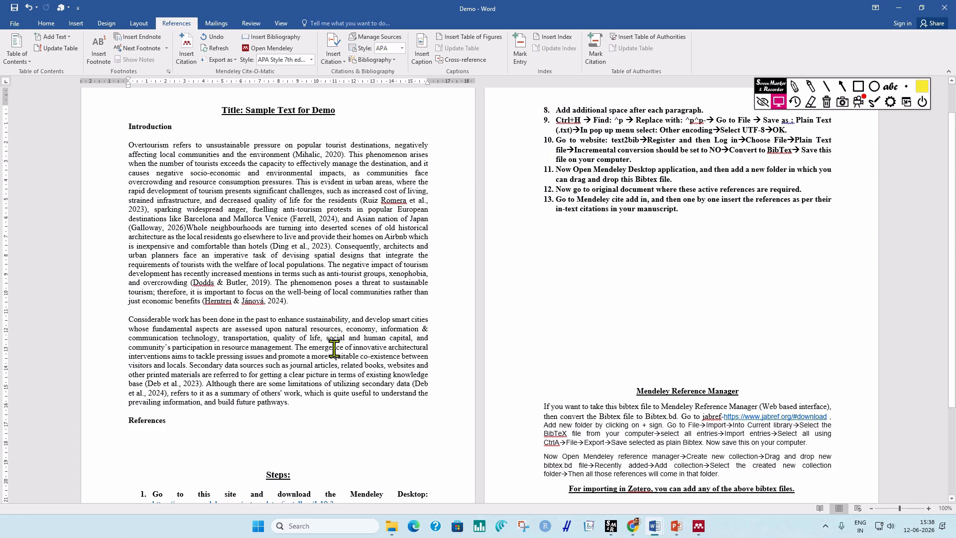
{"action": "type", "text": "."}
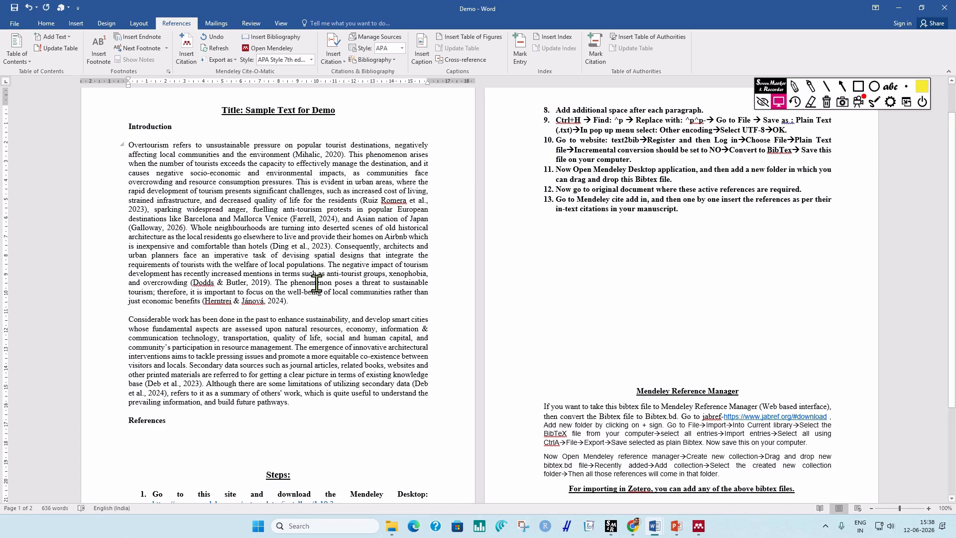
{"action": "left_click", "coordinate": [699, 526]}
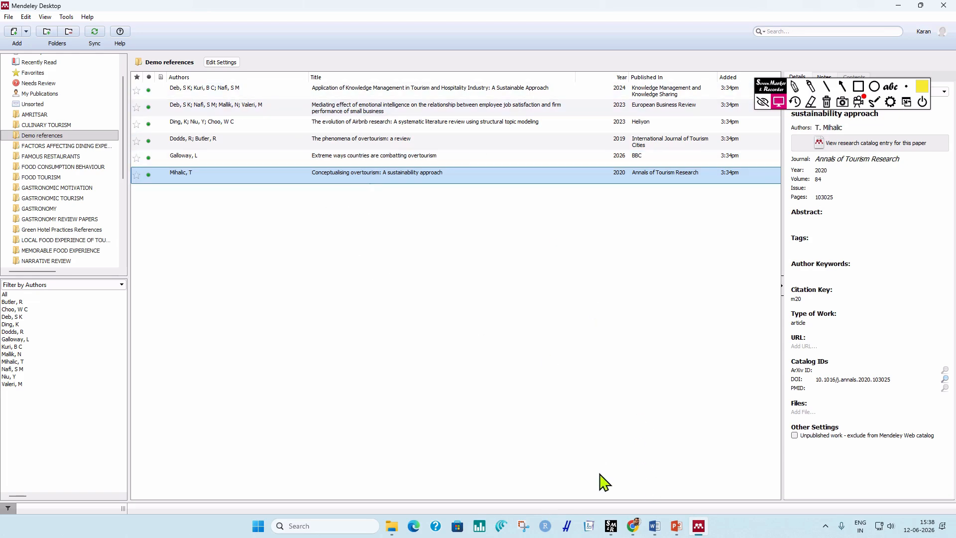
Bring the Demo Word document back to the front from the taskbar.
{"action": "mouse_move", "coordinate": [653, 526]}
{"action": "left_click", "coordinate": [630, 485]}
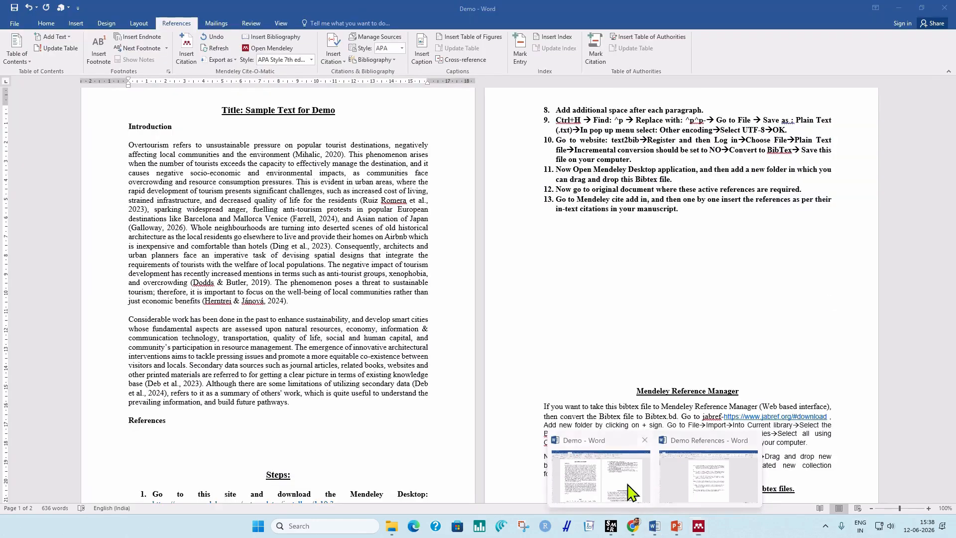
{"action": "left_click", "coordinate": [149, 225]}
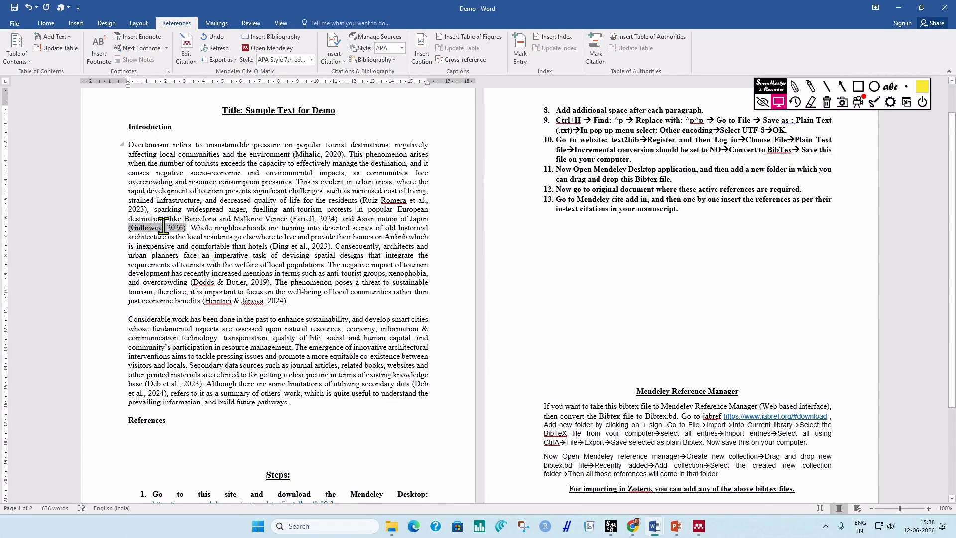
{"action": "left_click", "coordinate": [198, 229]}
{"action": "left_click", "coordinate": [163, 228]}
{"action": "left_click", "coordinate": [223, 246]}
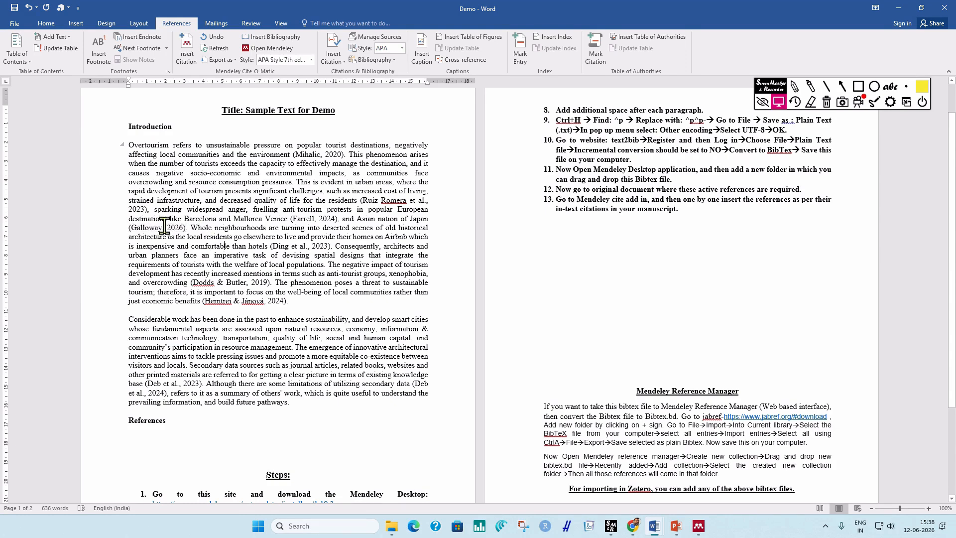
{"action": "left_click", "coordinate": [164, 226]}
{"action": "left_click", "coordinate": [320, 154]}
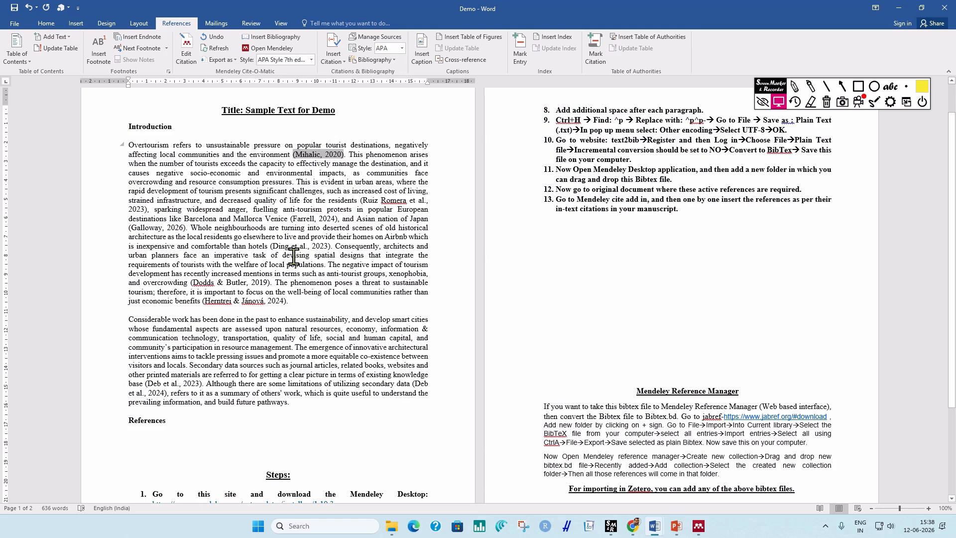
{"action": "scroll", "coordinate": [309, 297], "scroll_direction": "down", "scroll_amount": 3}
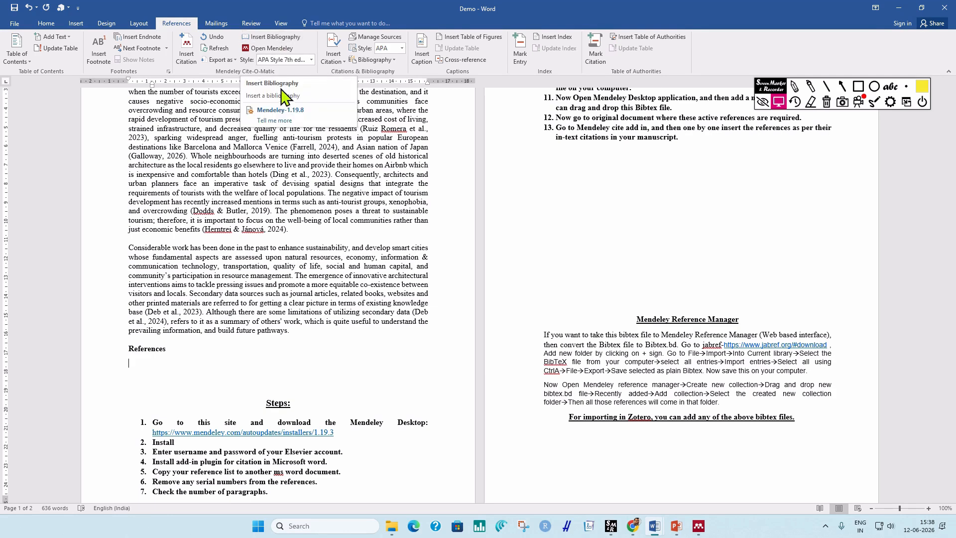
Insert the Mendeley bibliography under References, producing the Galloway and Mihalic entries.
{"action": "left_click", "coordinate": [279, 38]}
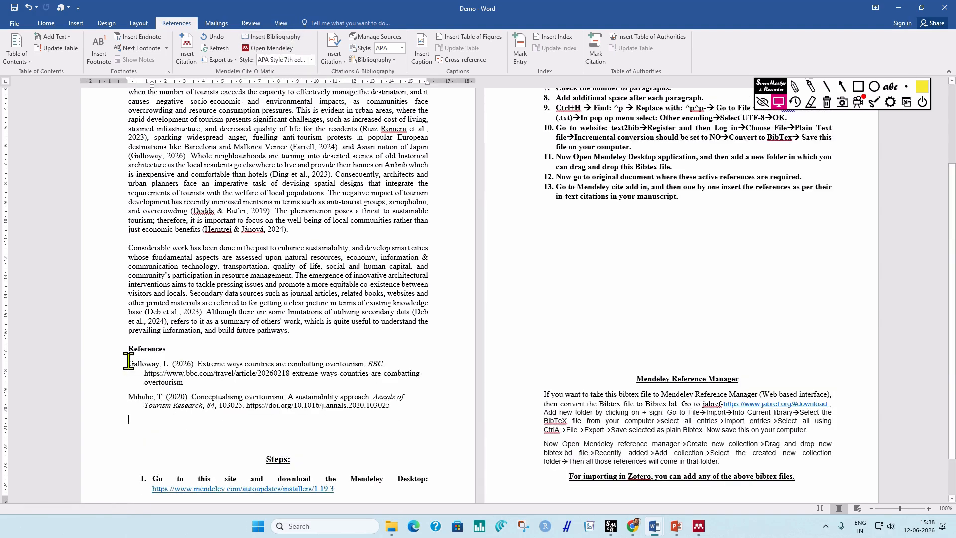
{"action": "left_click_drag", "start_coordinate": [129, 364], "coordinate": [402, 410]}
{"action": "left_click", "coordinate": [402, 410]}
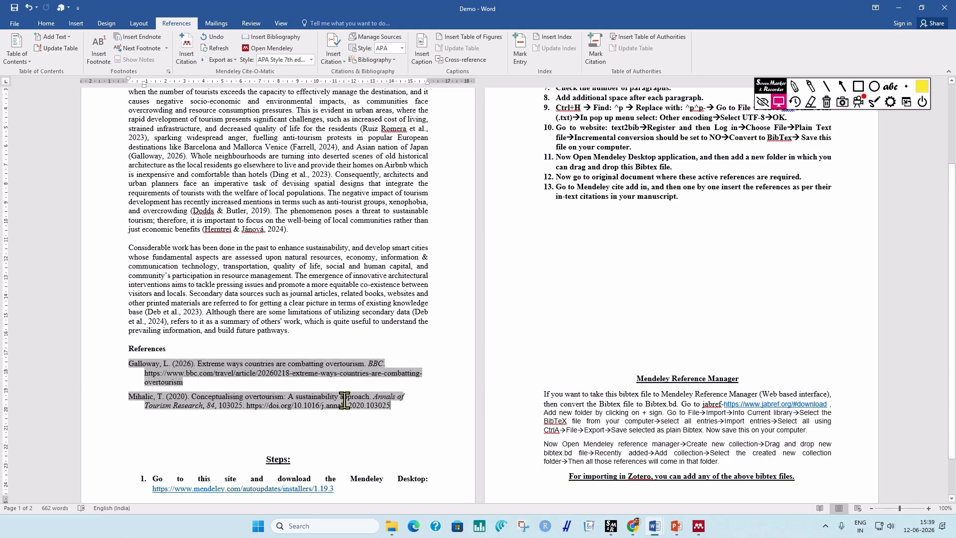
{"action": "left_click", "coordinate": [420, 423]}
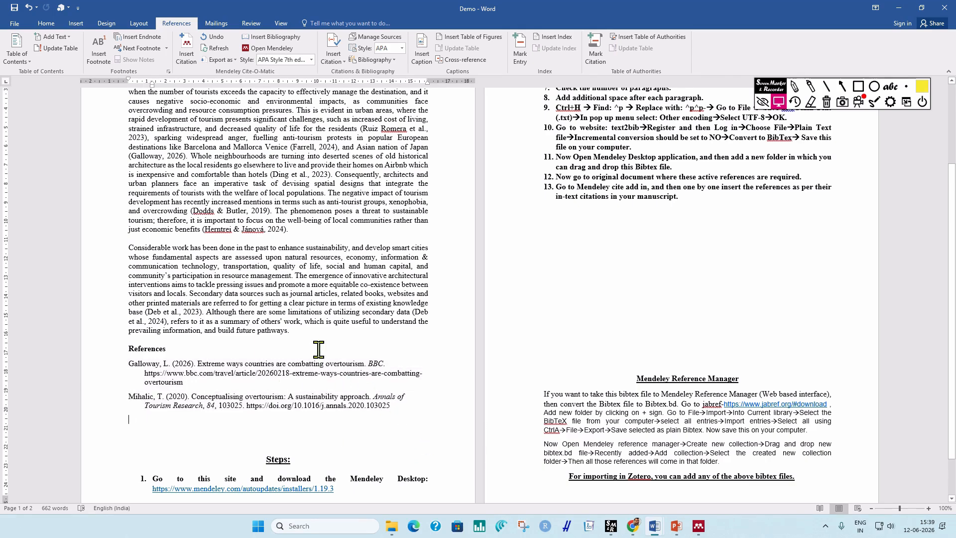
Review the citations and reference list, then start the PowerPoint title slide show.
{"action": "scroll", "coordinate": [315, 376], "scroll_direction": "up", "scroll_amount": 2}
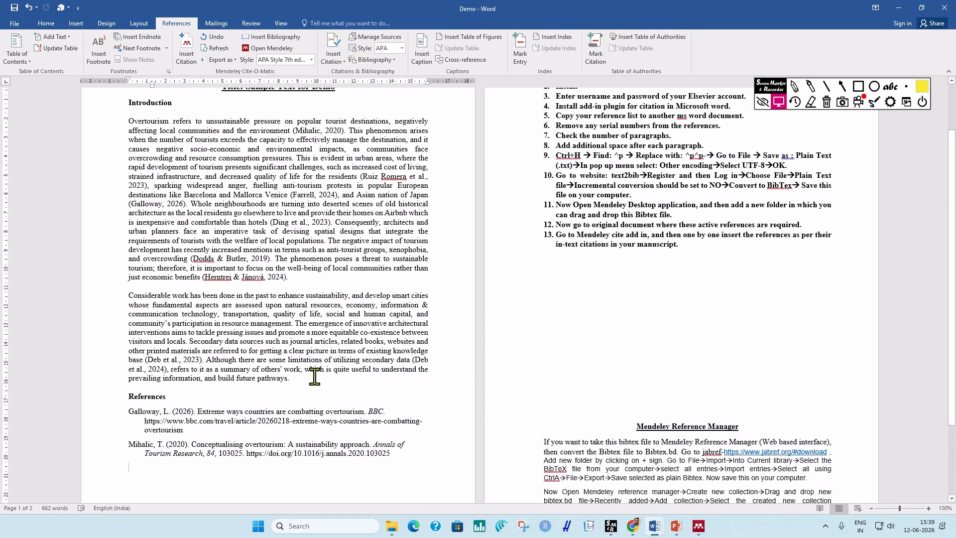
{"action": "left_click", "coordinate": [297, 194]}
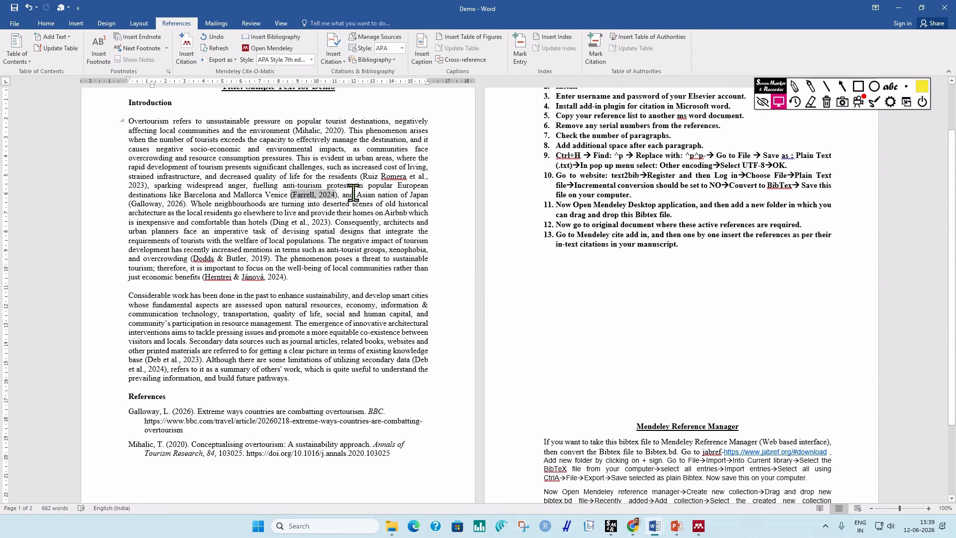
{"action": "left_click_drag", "start_coordinate": [259, 222], "coordinate": [348, 223]}
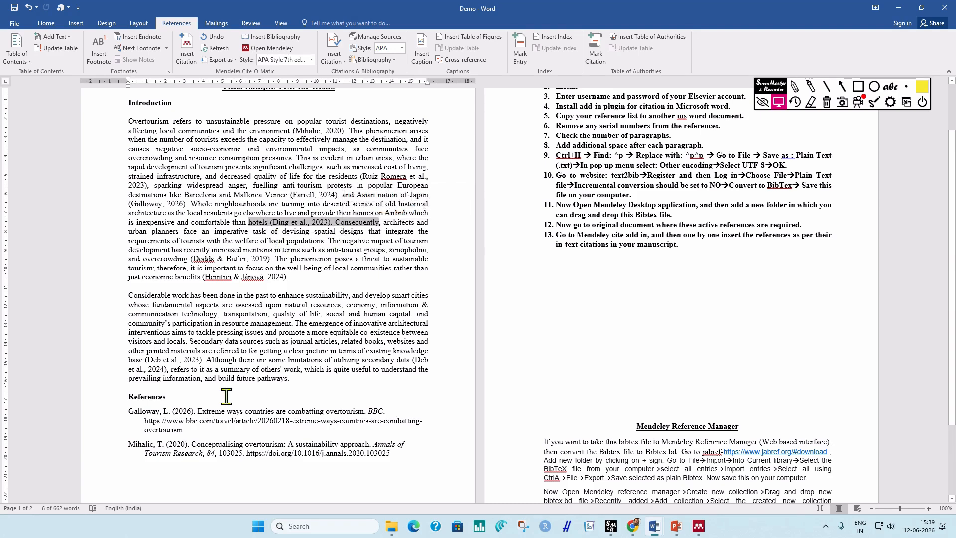
{"action": "left_click", "coordinate": [241, 416]}
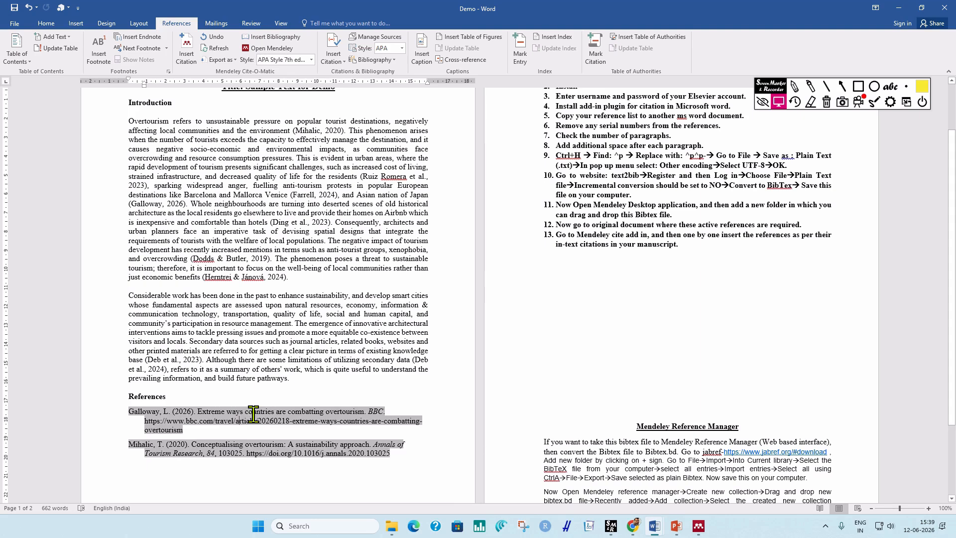
{"action": "scroll", "coordinate": [258, 363], "scroll_direction": "up", "scroll_amount": 2}
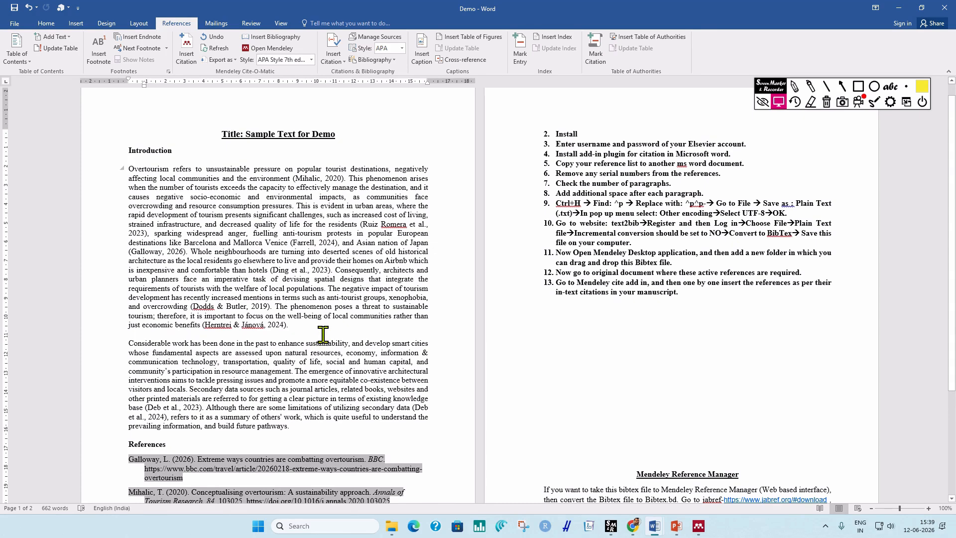
{"action": "left_click", "coordinate": [677, 526]}
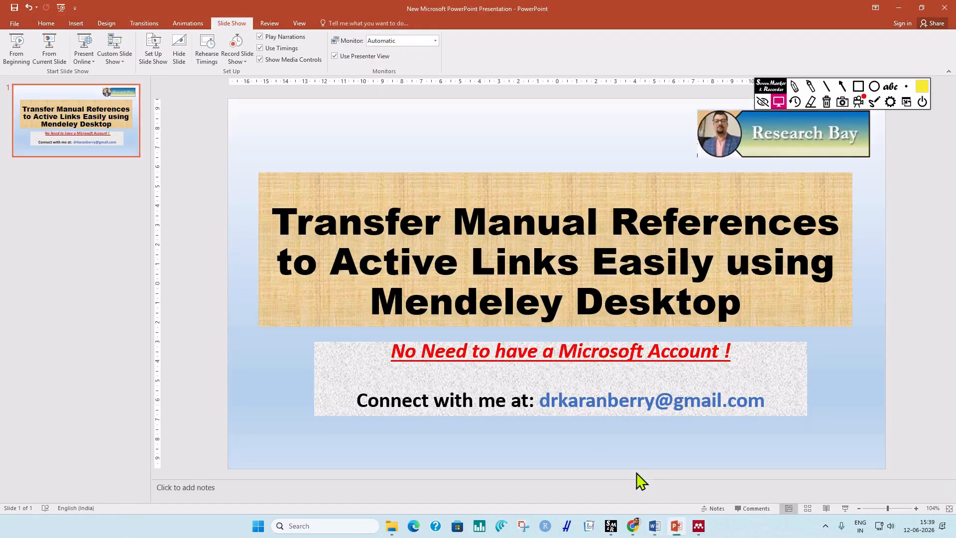
{"action": "key", "text": "F5"}
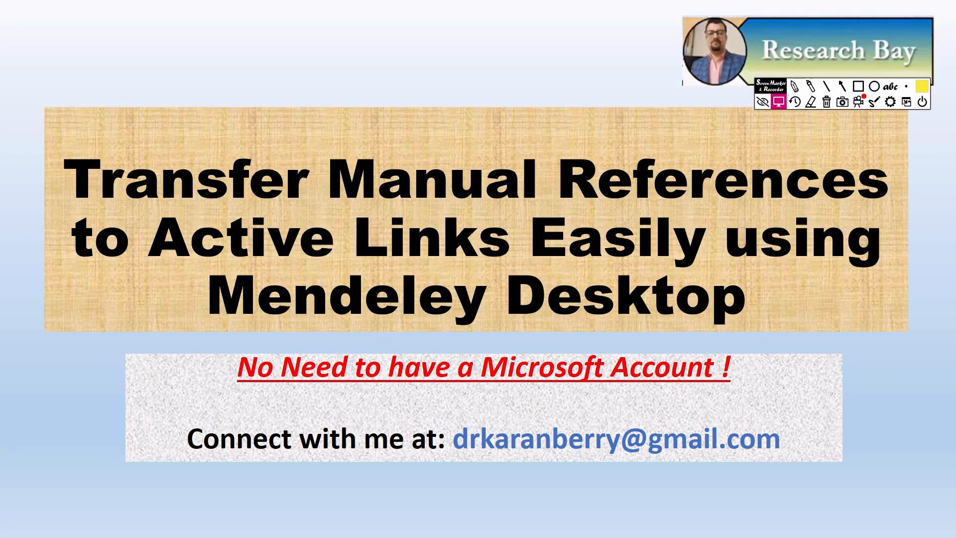